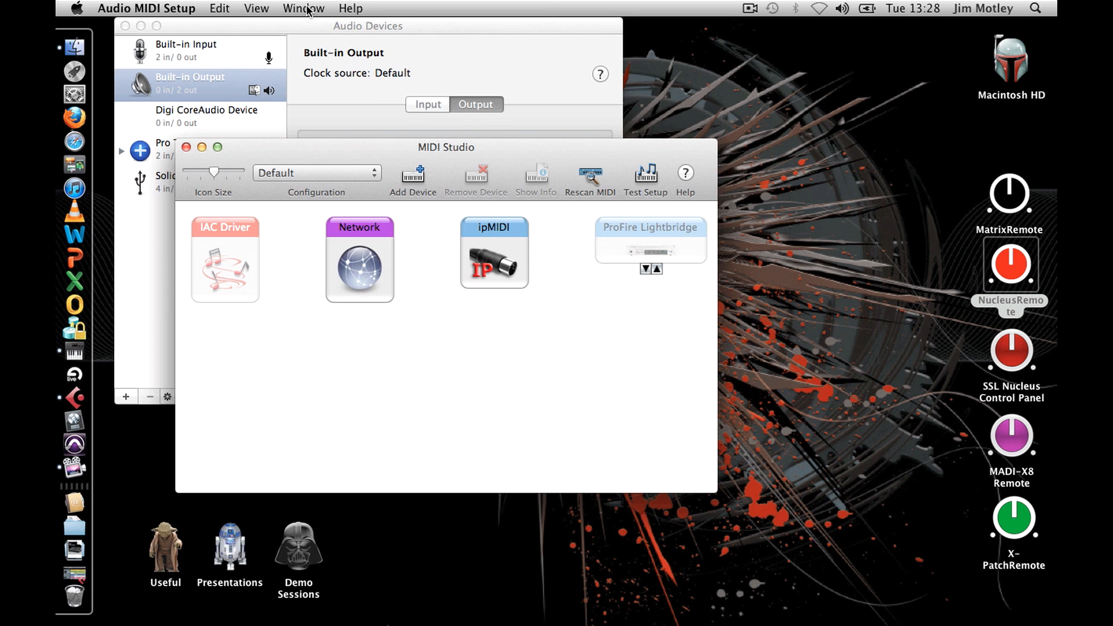
# Open the ipMIDI device in MIDI Studio to check its number of ports, close its setup and quit Audio MIDI Setup.
pyautogui.click(308, 9)
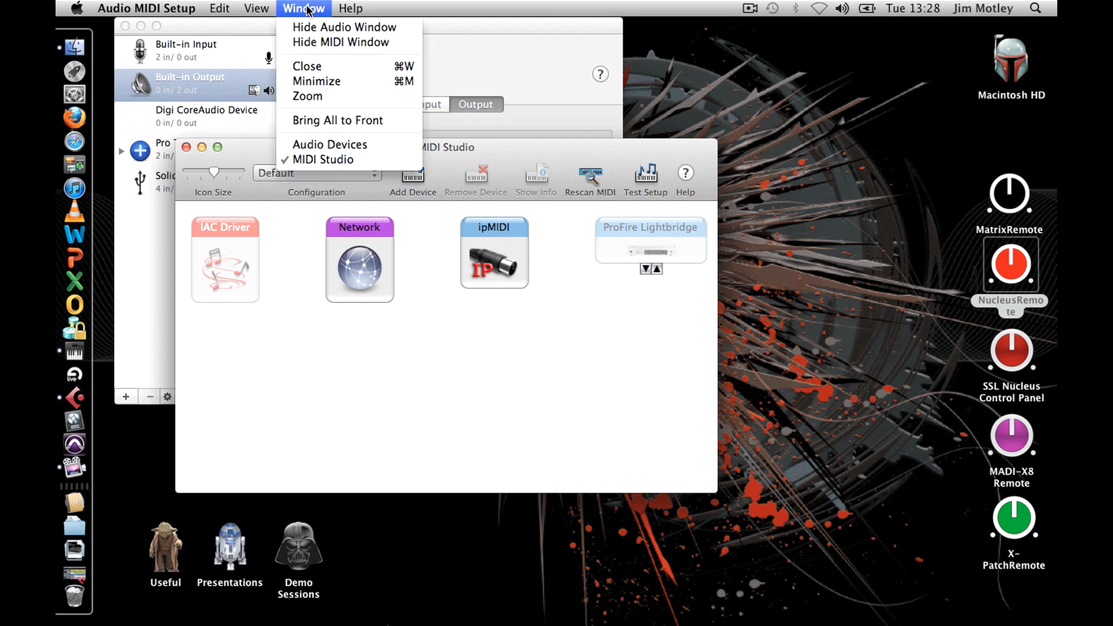
pyautogui.click(308, 10)
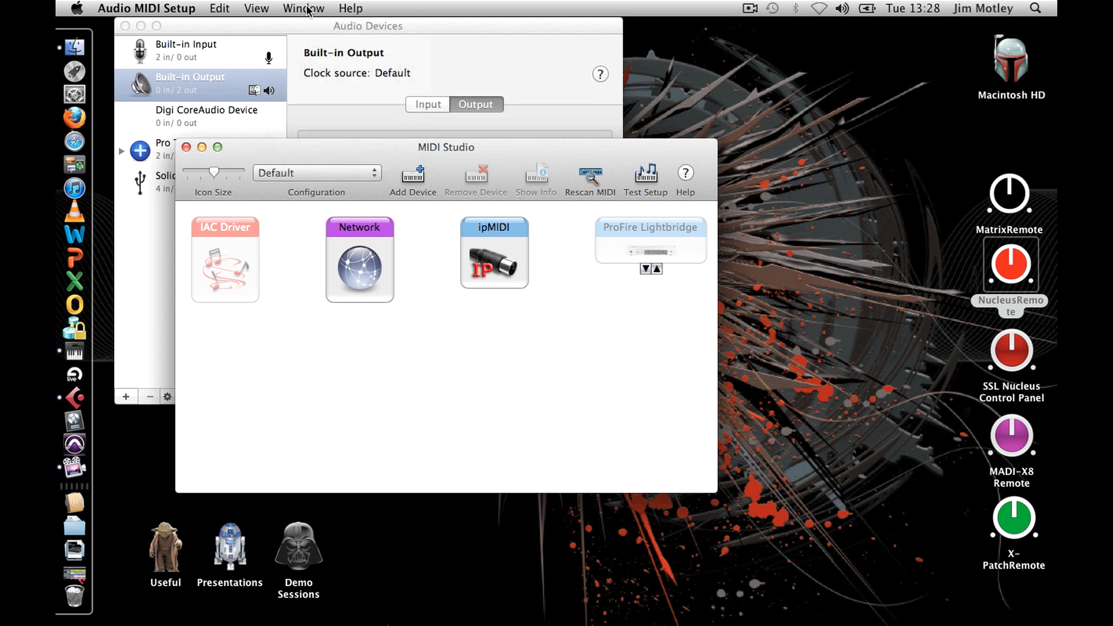
pyautogui.doubleClick(502, 249)
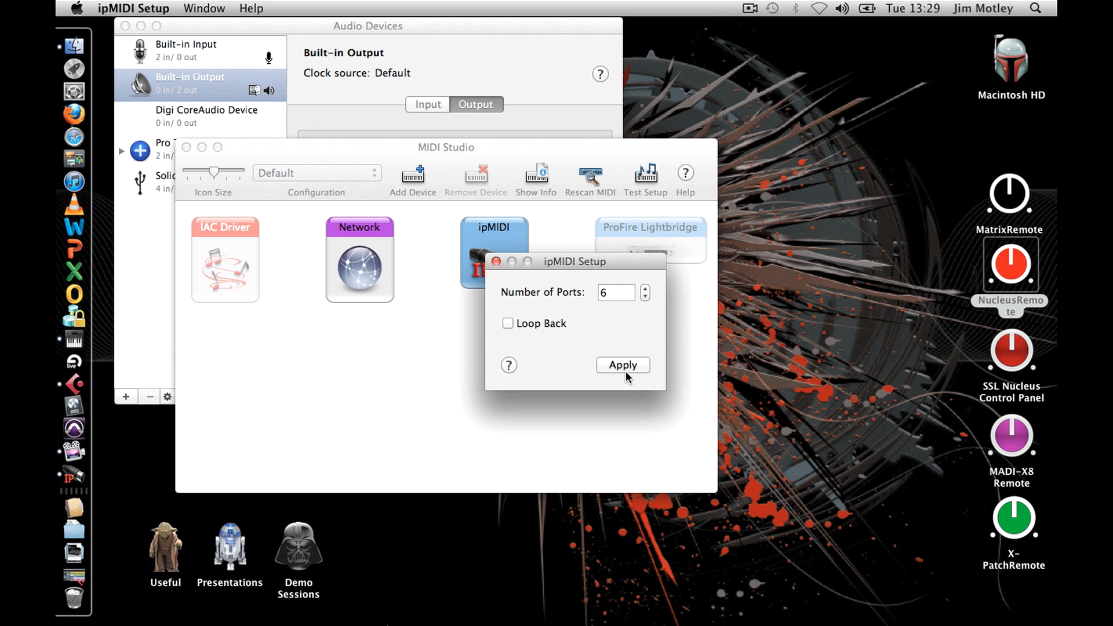
pyautogui.click(496, 262)
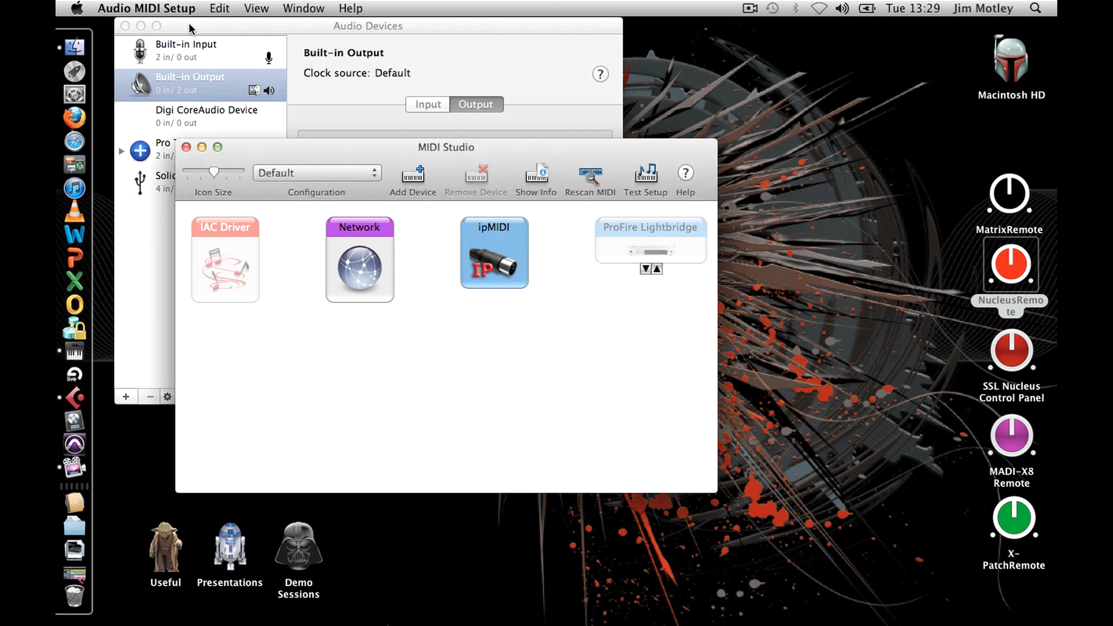
pyautogui.click(146, 8)
pyautogui.click(182, 155)
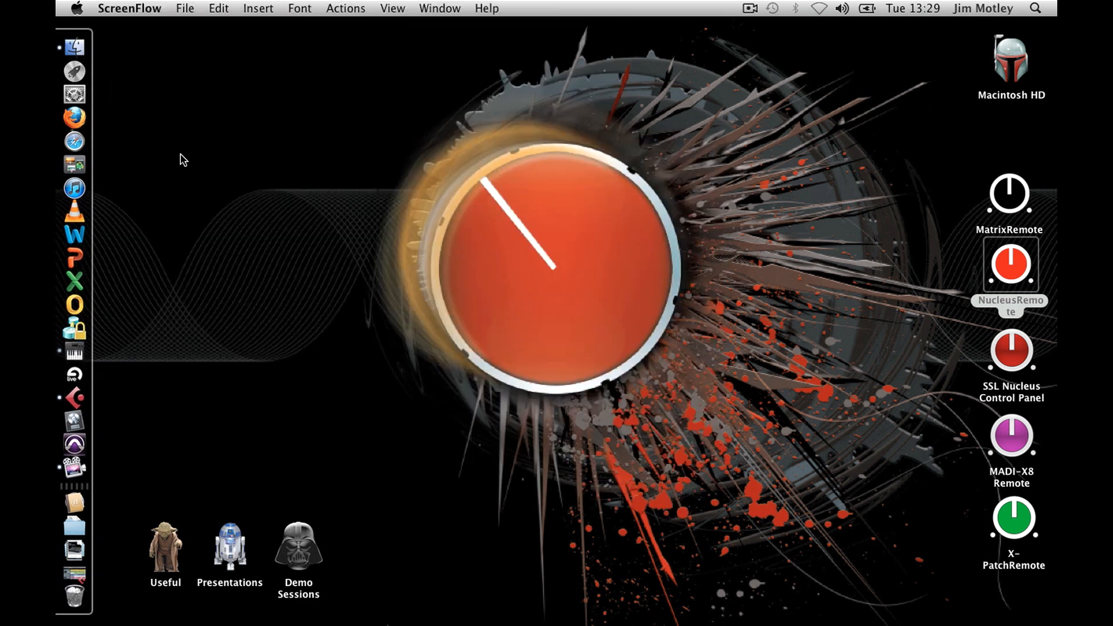
# Open the Network settings in System Preferences and select the Ethernet connection.
pyautogui.click(79, 8)
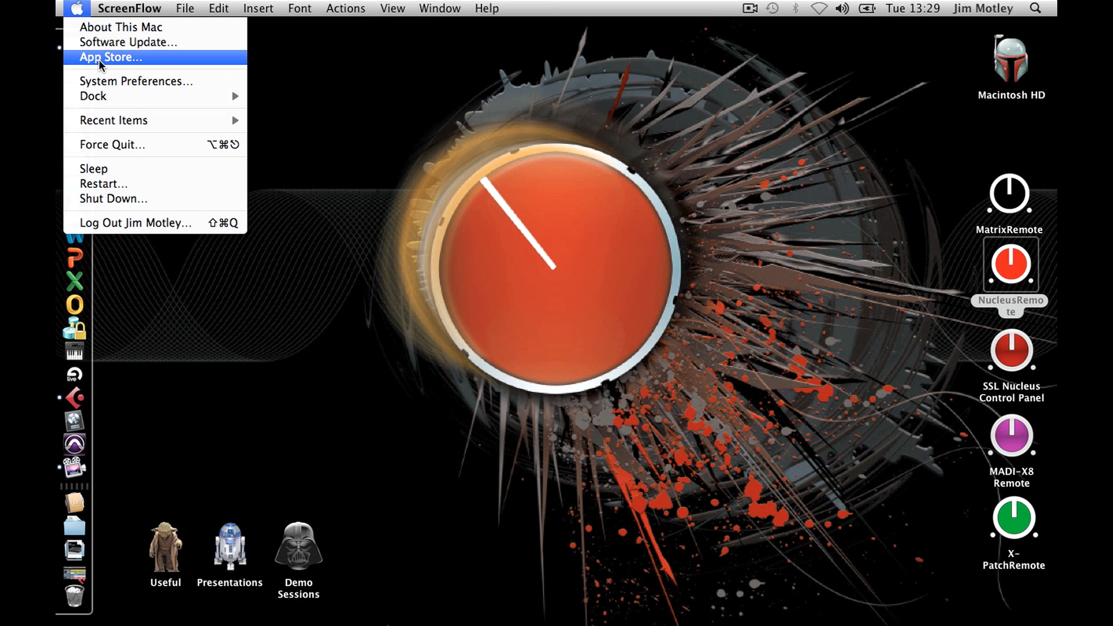
pyautogui.click(104, 81)
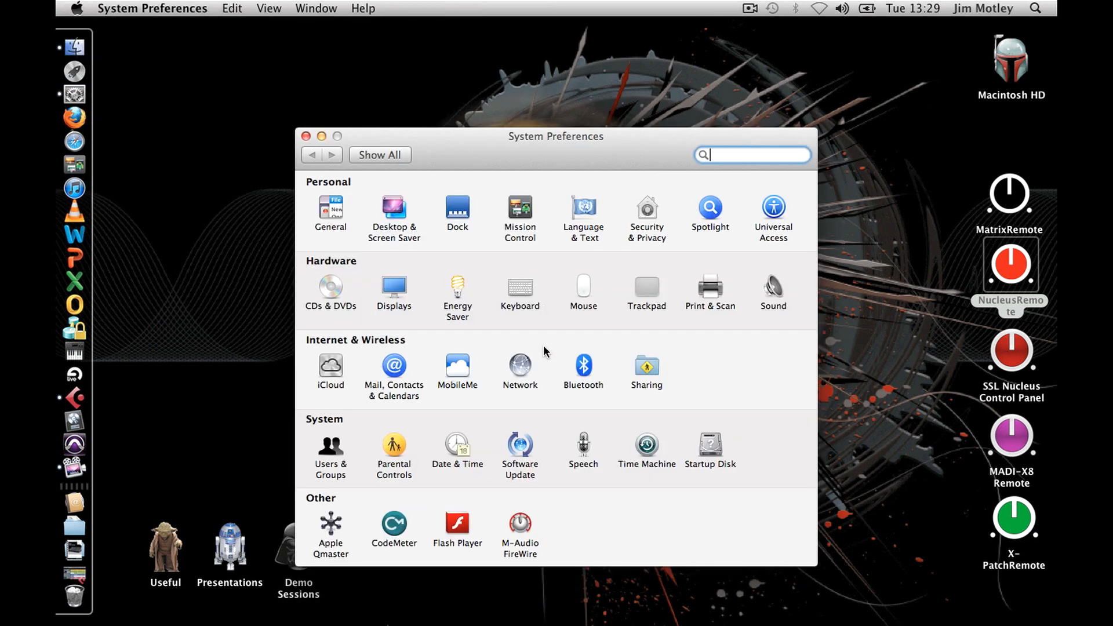
pyautogui.click(524, 370)
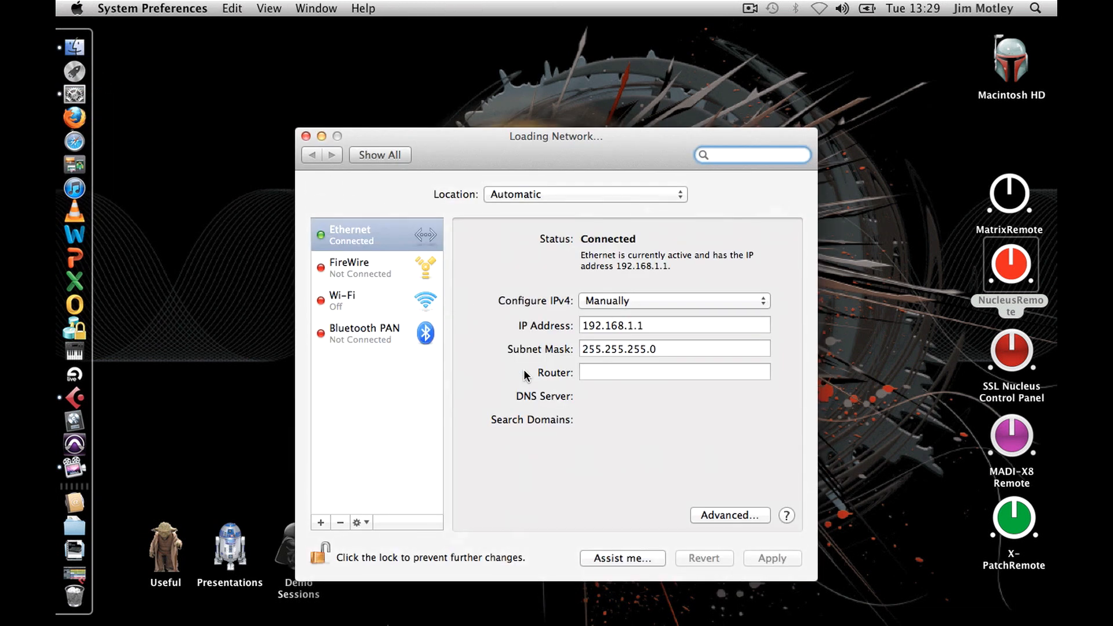
pyautogui.click(353, 231)
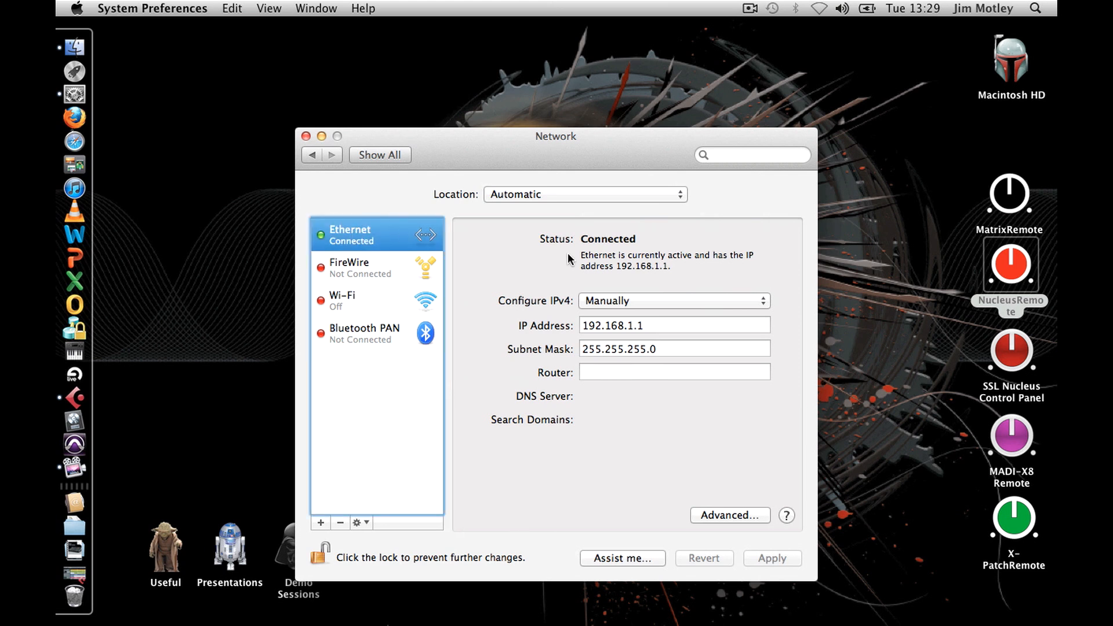
# Choose Manually for Ethernet's IPv4 configuration, review the IP address and subnet mask, and quit System Preferences.
pyautogui.click(764, 304)
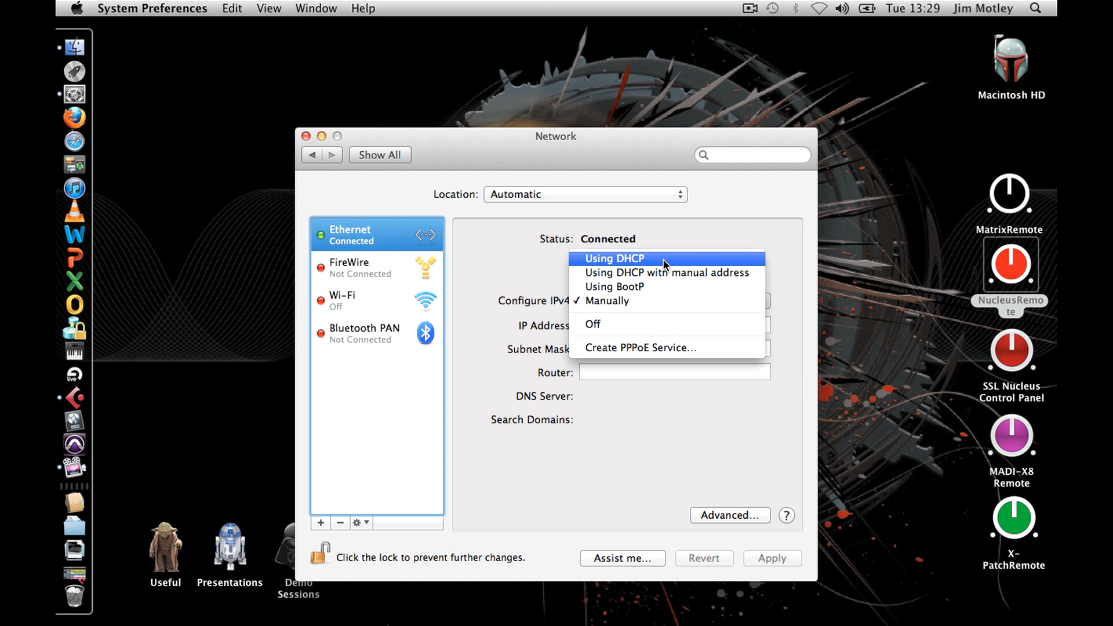
pyautogui.click(649, 302)
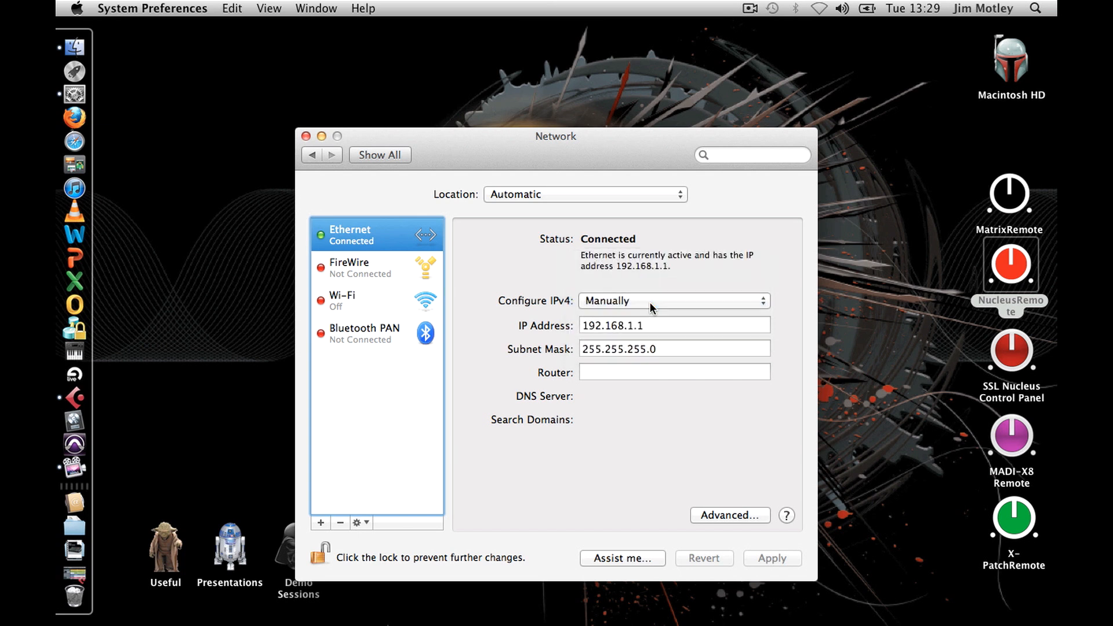
pyautogui.click(658, 325)
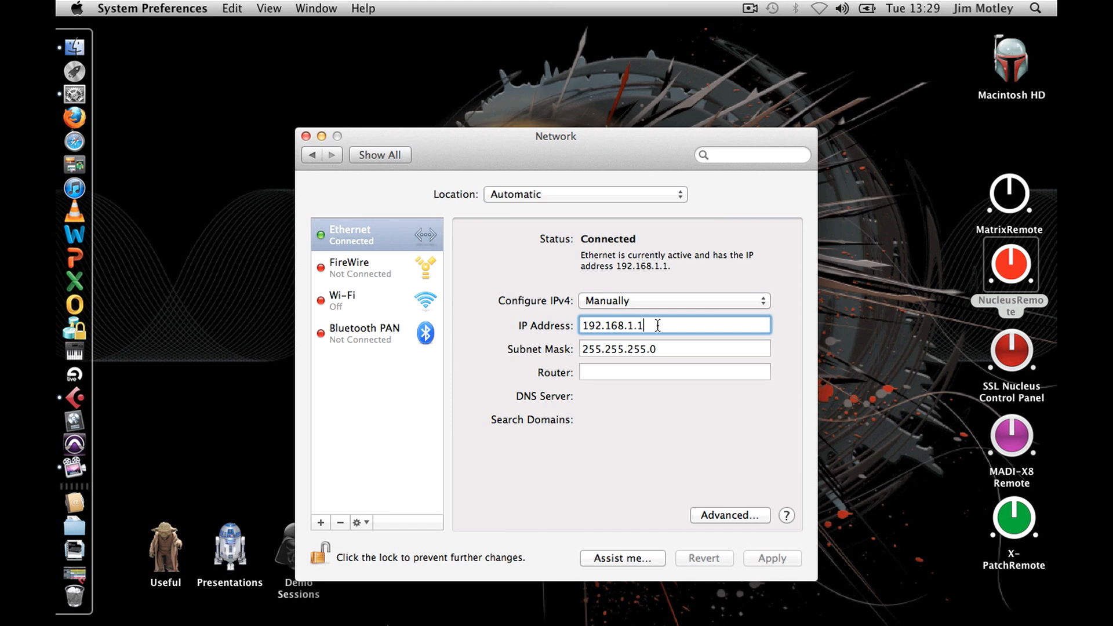
pyautogui.click(672, 347)
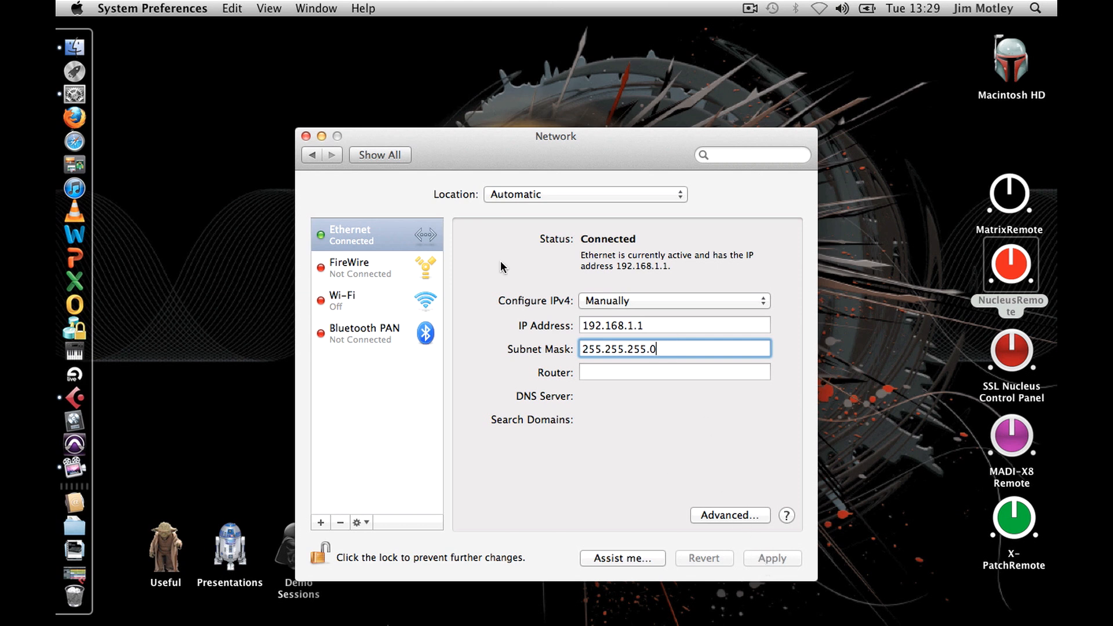
pyautogui.click(158, 8)
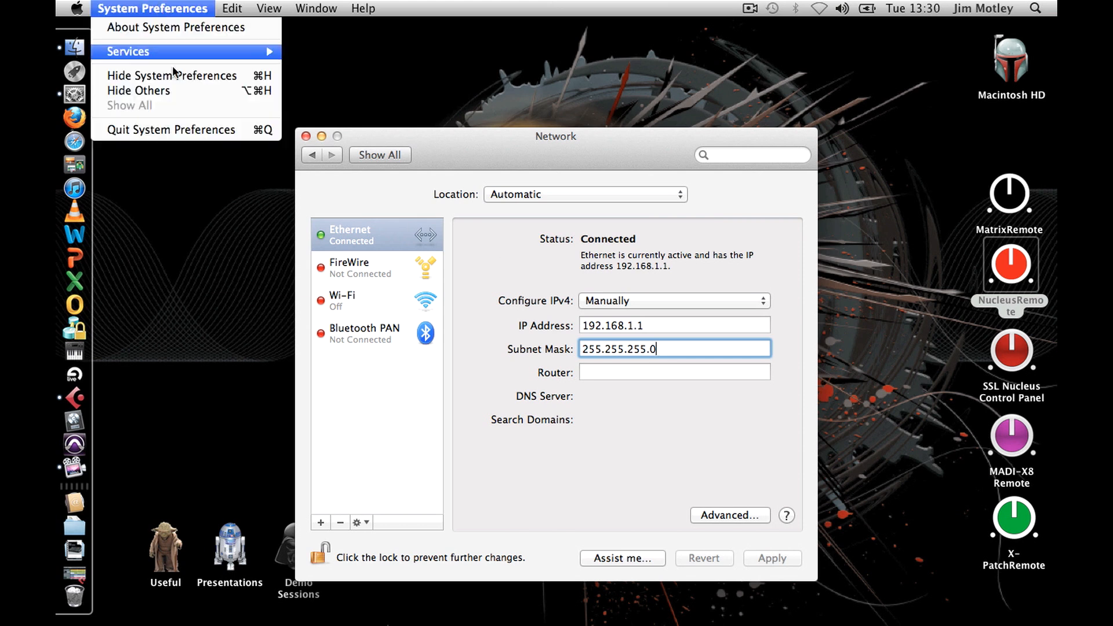
pyautogui.click(187, 129)
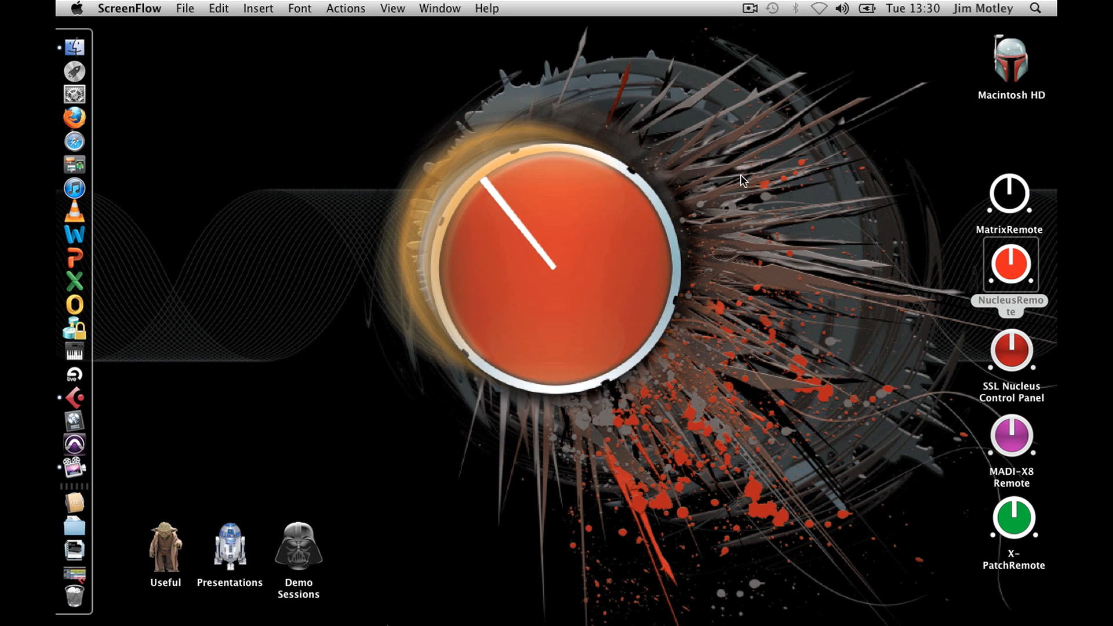
# Launch NucleusRemote, check which Nucleus unit is selected in the Find window, and close that window.
pyautogui.doubleClick(1013, 265)
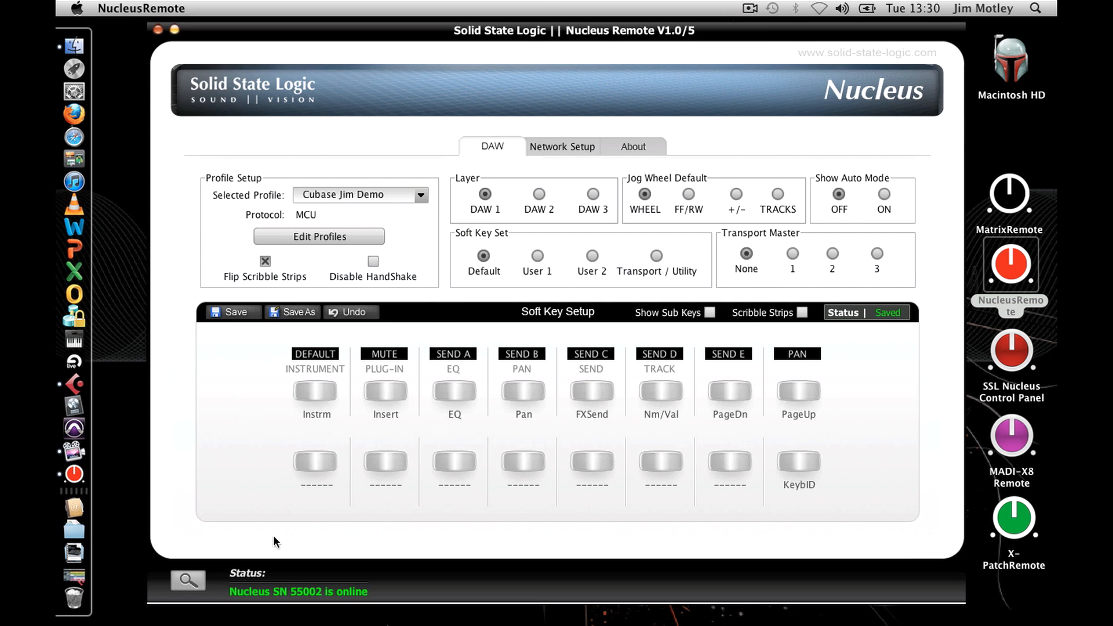
pyautogui.click(188, 580)
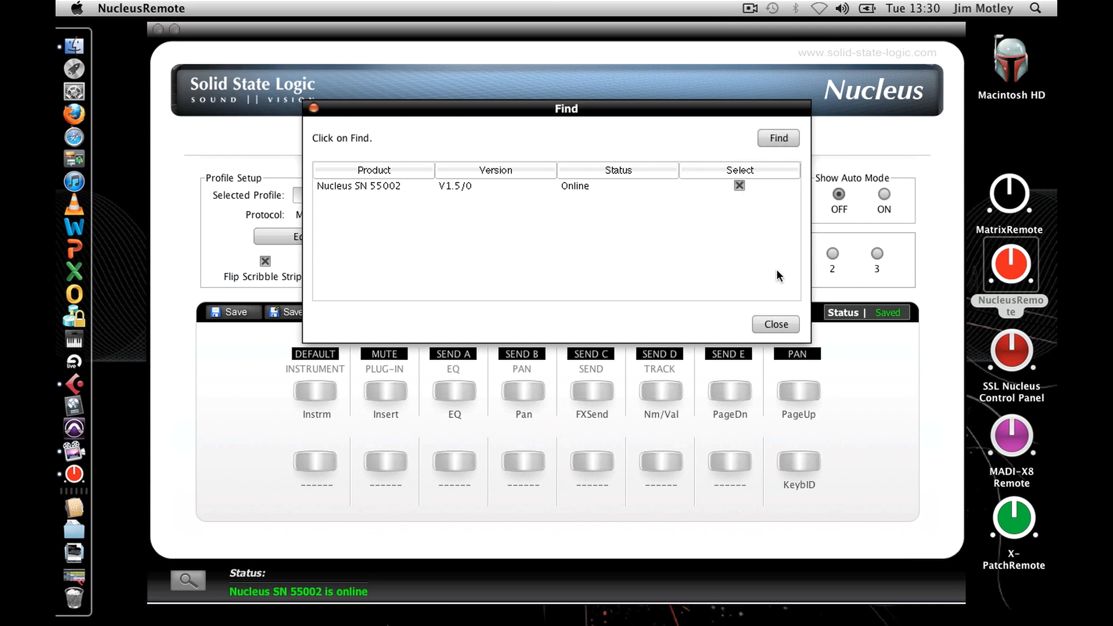
pyautogui.click(776, 325)
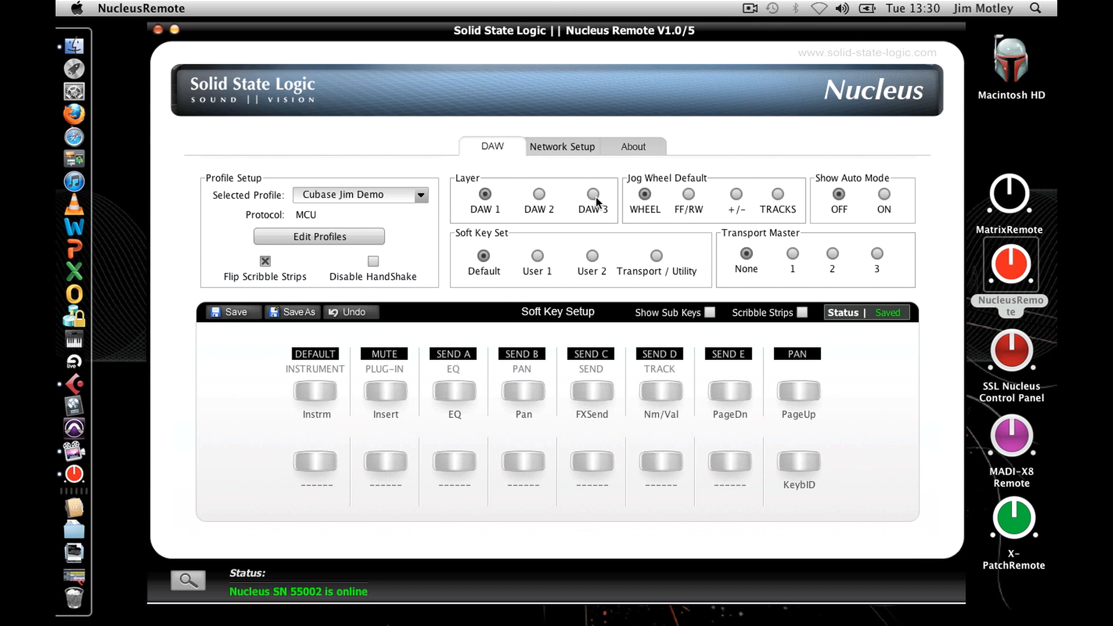
# Look through the profiles available for the DAW 1 layer and switch to the DAW 2 layer.
pyautogui.click(421, 198)
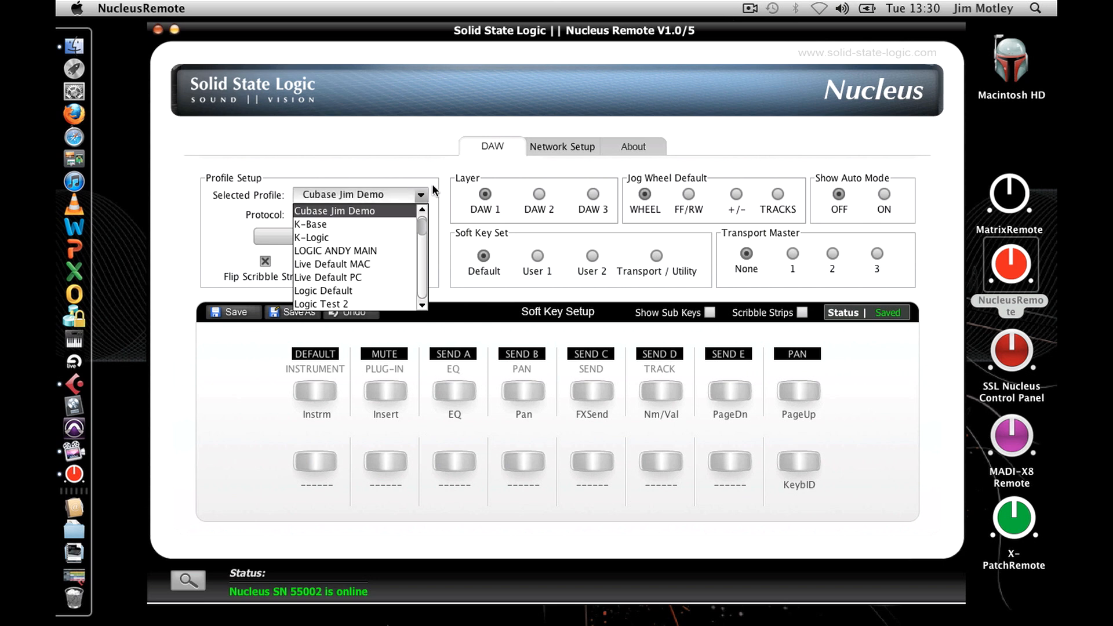
pyautogui.click(433, 183)
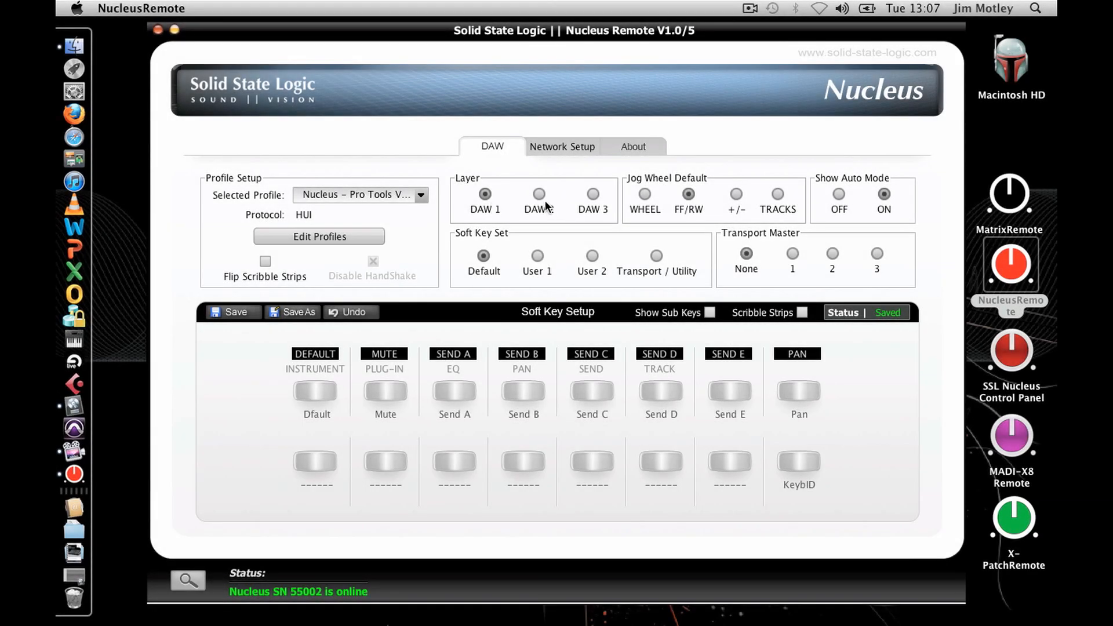
pyautogui.click(540, 196)
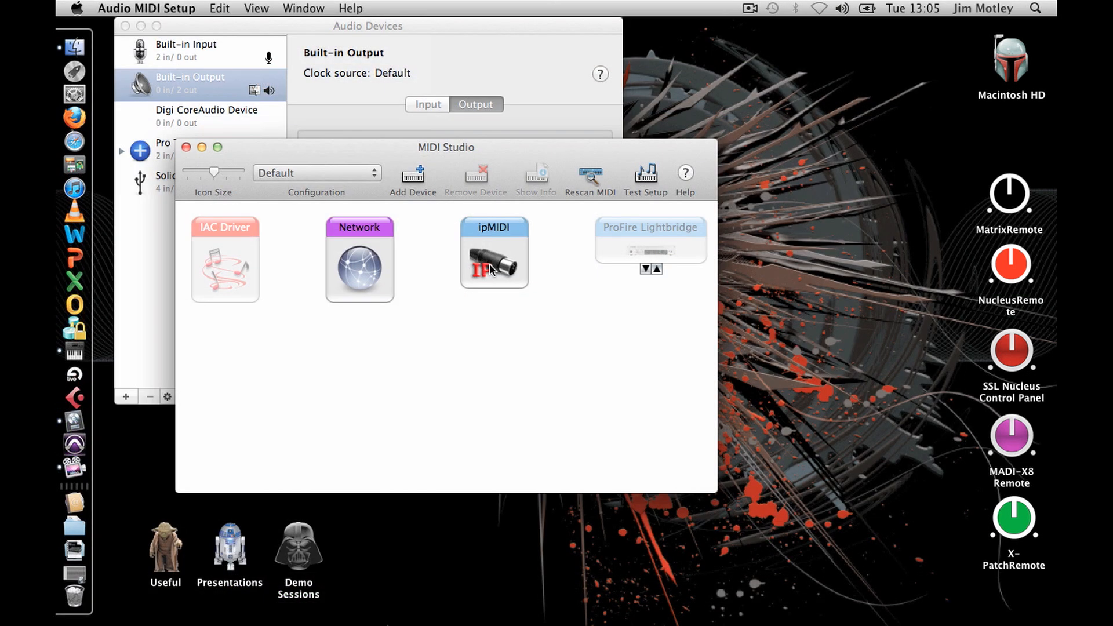
# Open the ipMIDI device from MIDI Studio, and open Mackie Control 2's MIDI input choices in Cubase's Device Setup.
pyautogui.doubleClick(490, 268)
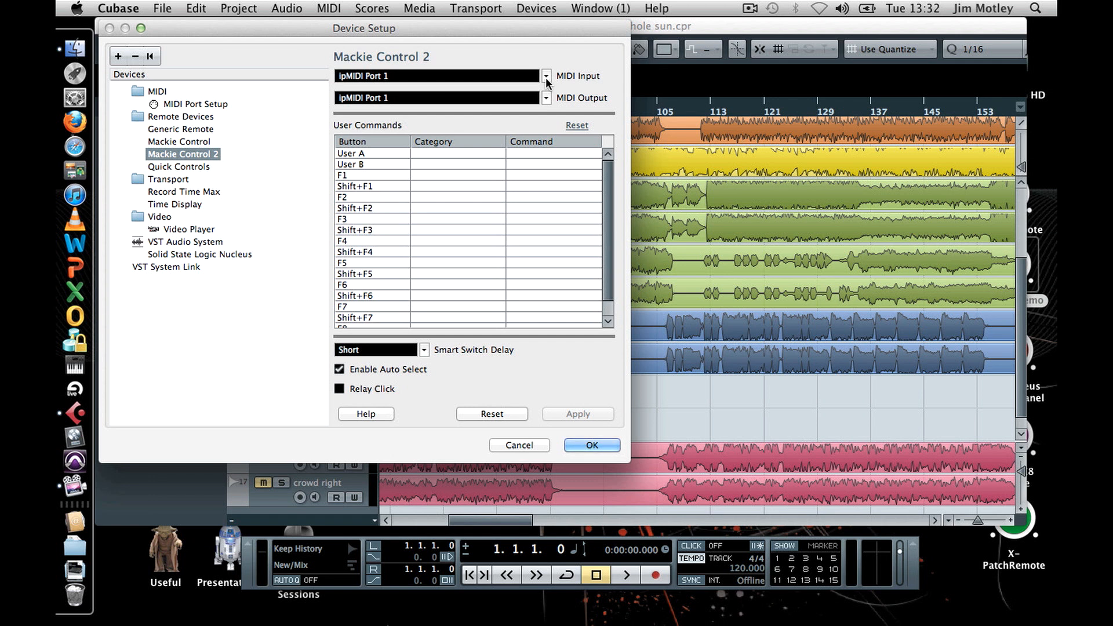
pyautogui.click(546, 76)
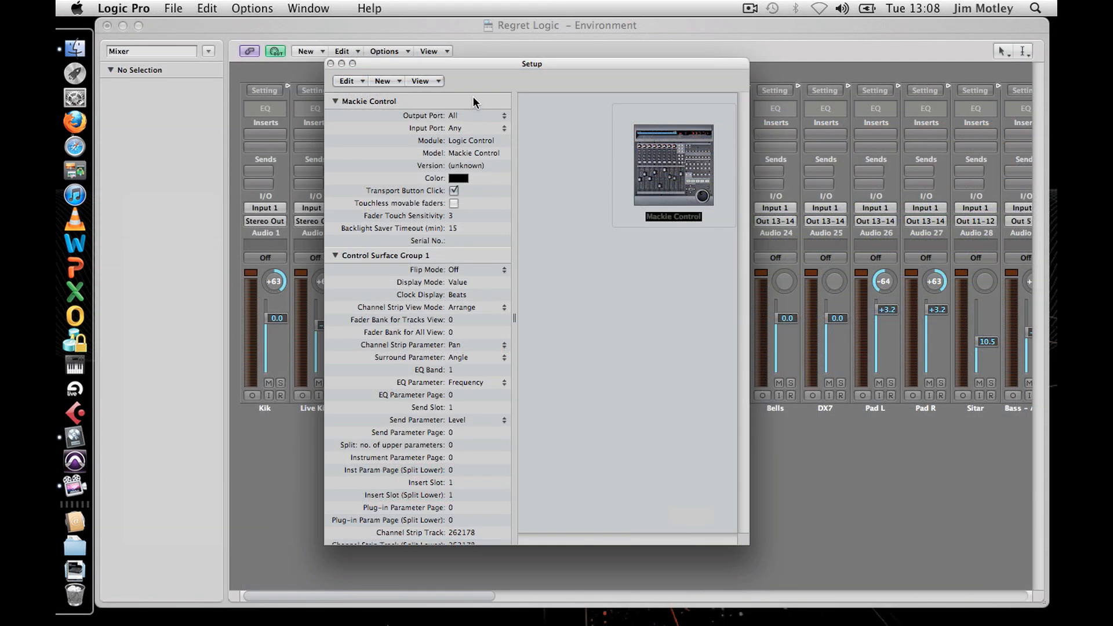
# Set the Mackie Control's output port to Port 3 in Logic Pro's control surface setup.
pyautogui.click(465, 115)
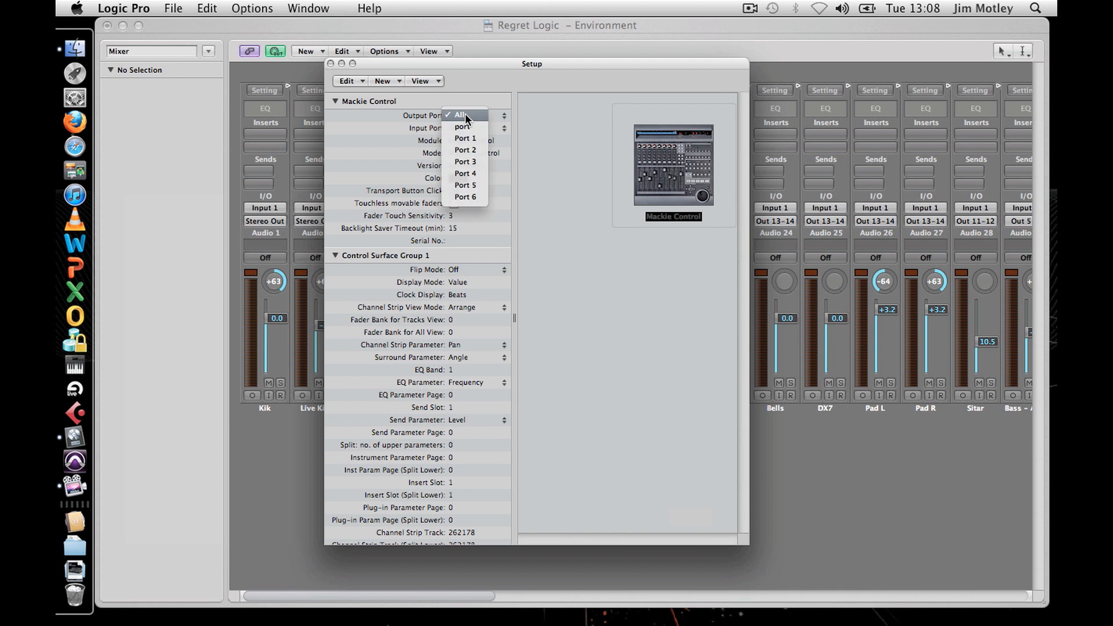
pyautogui.click(469, 164)
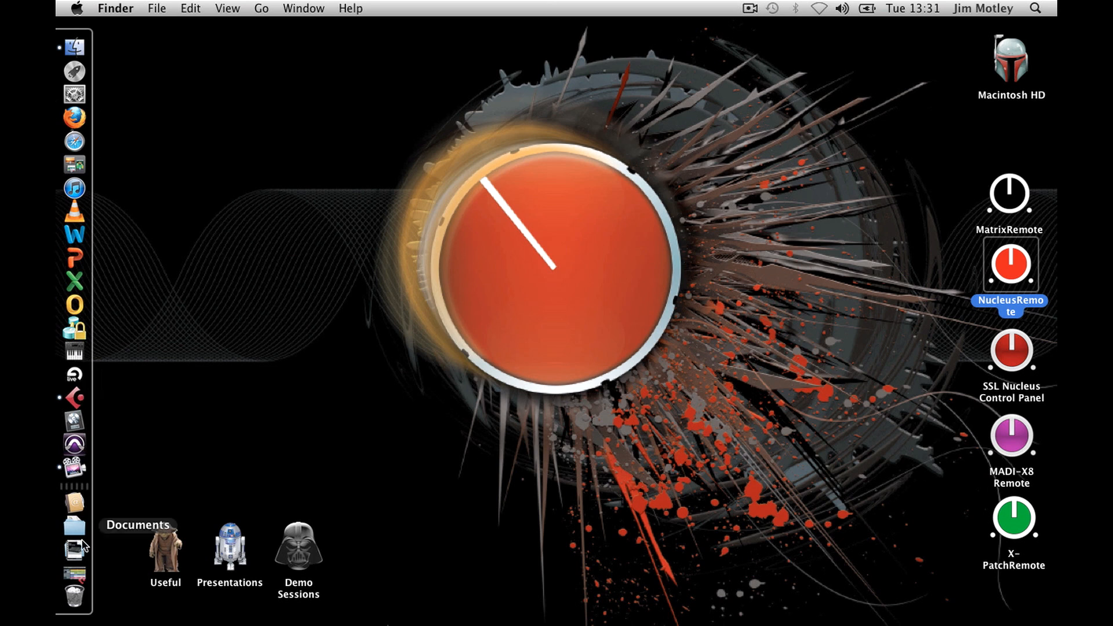
# Switch to the Cubase project and add a Mackie Control in Device Setup with ipMIDI Port 2 as MIDI input and output.
pyautogui.click(81, 574)
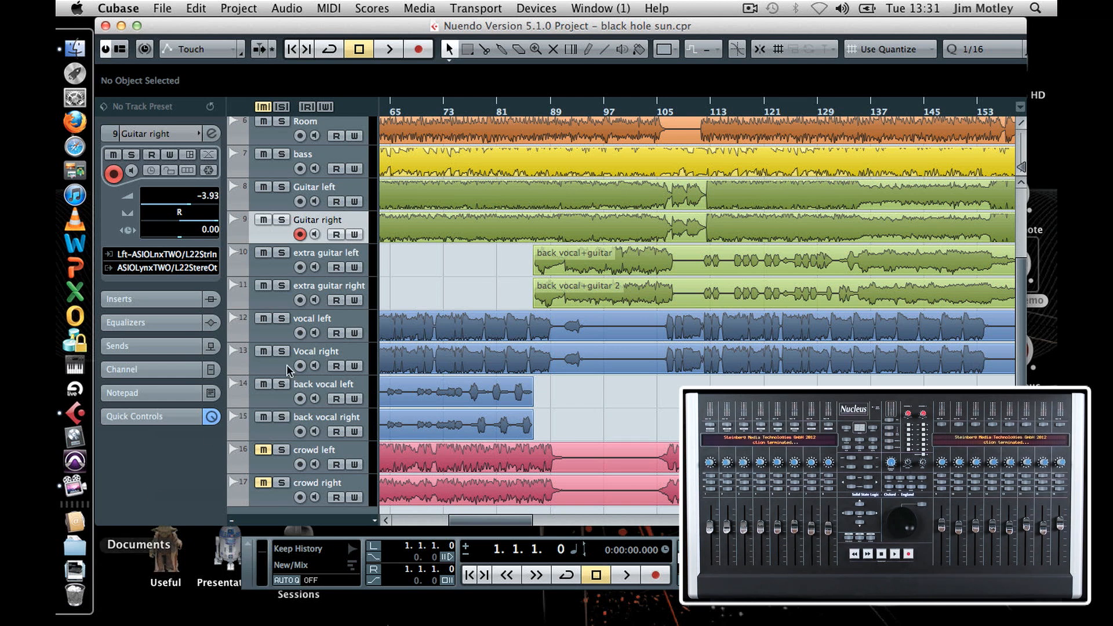
pyautogui.click(548, 11)
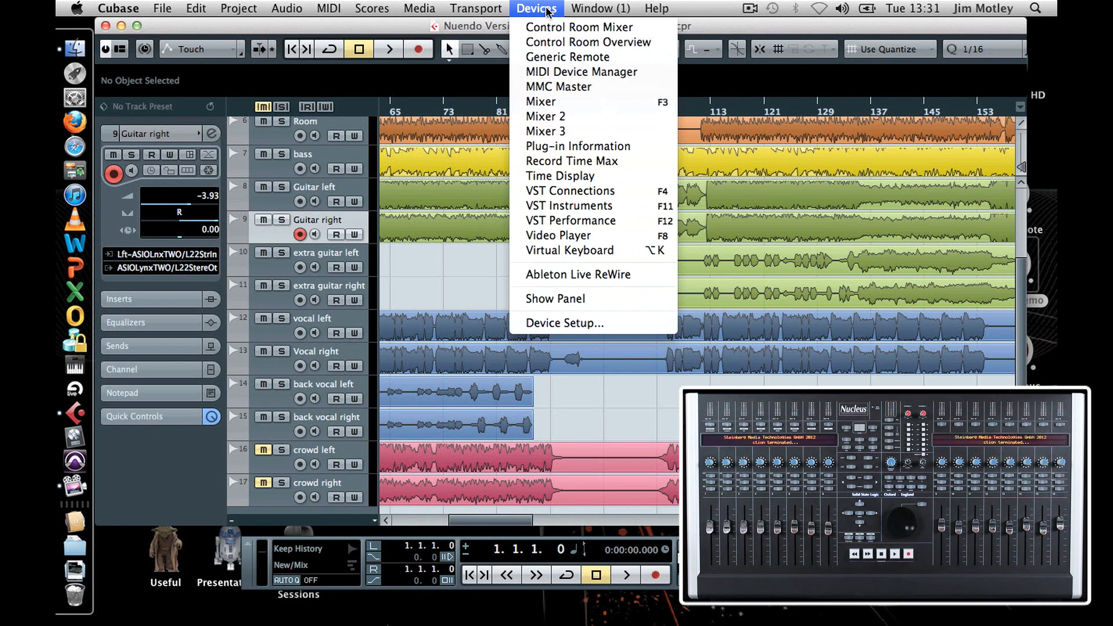
pyautogui.click(582, 326)
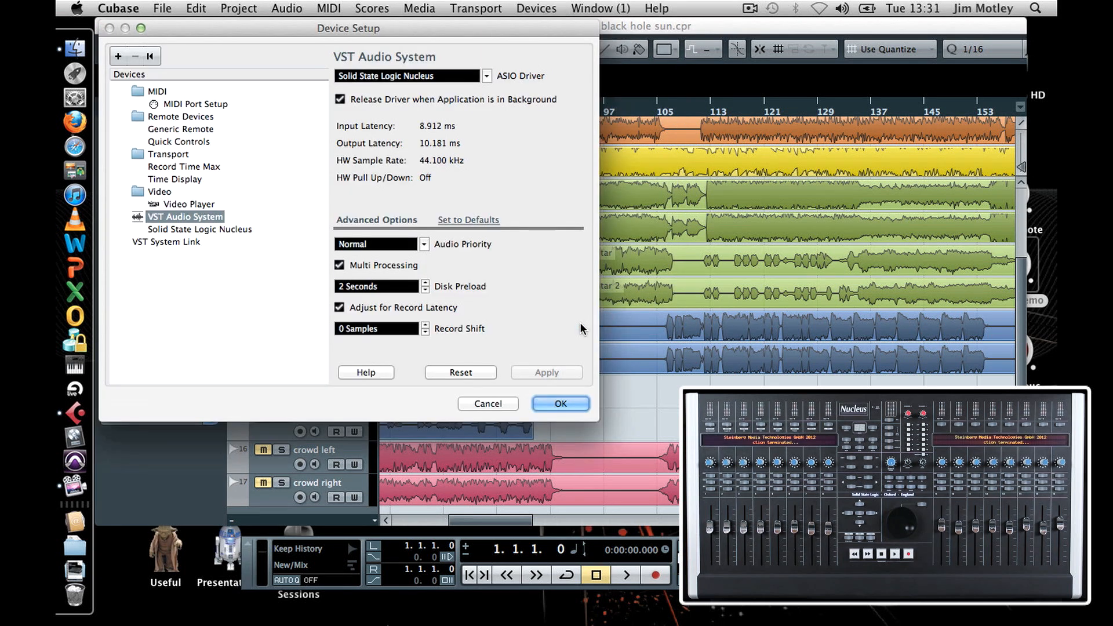
pyautogui.click(119, 56)
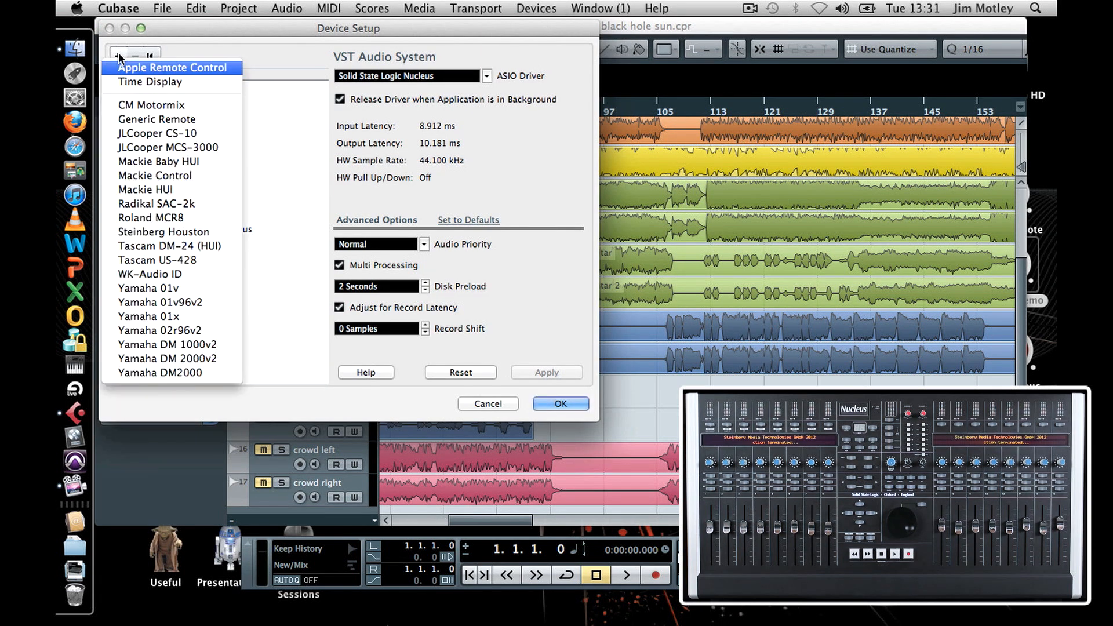
pyautogui.click(176, 176)
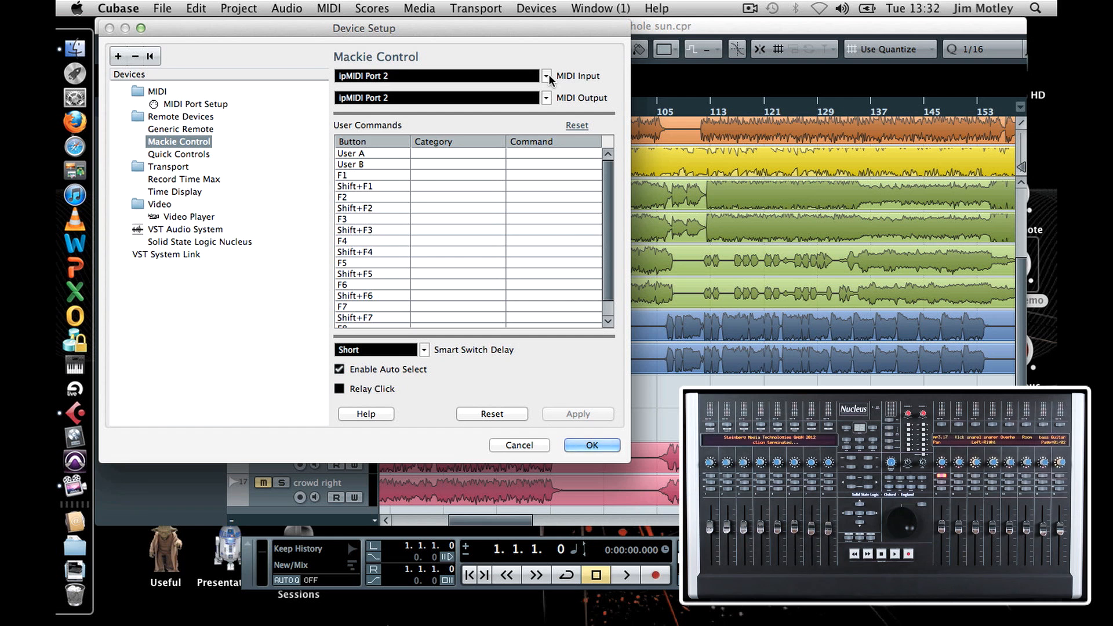
# Add a second Mackie Control in Device Setup with ipMIDI Port 1 as its MIDI input.
pyautogui.click(116, 60)
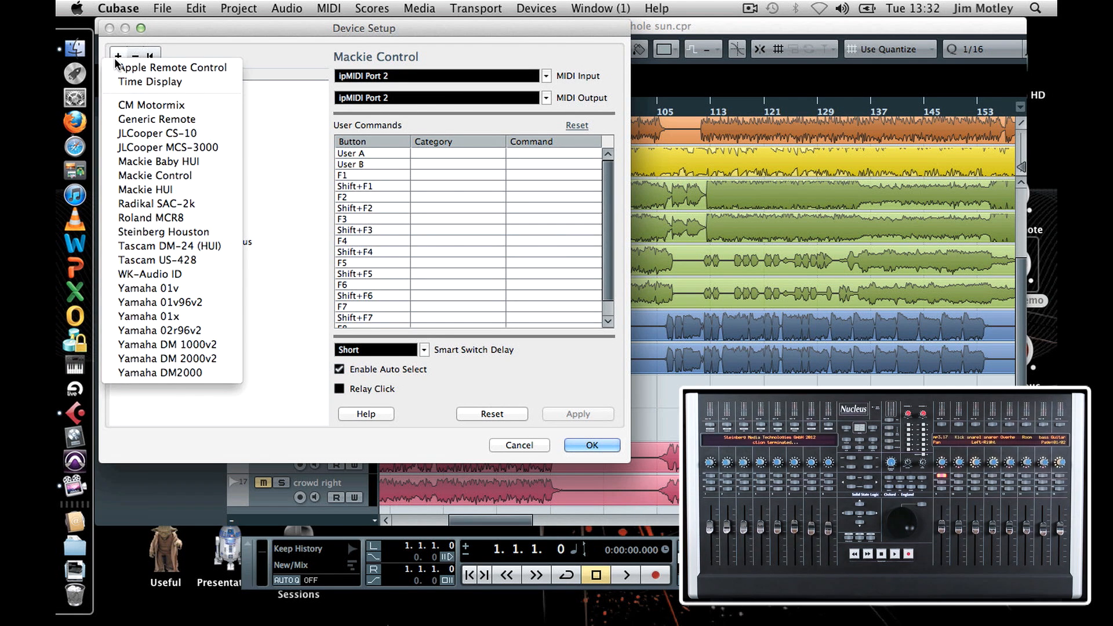
pyautogui.click(152, 176)
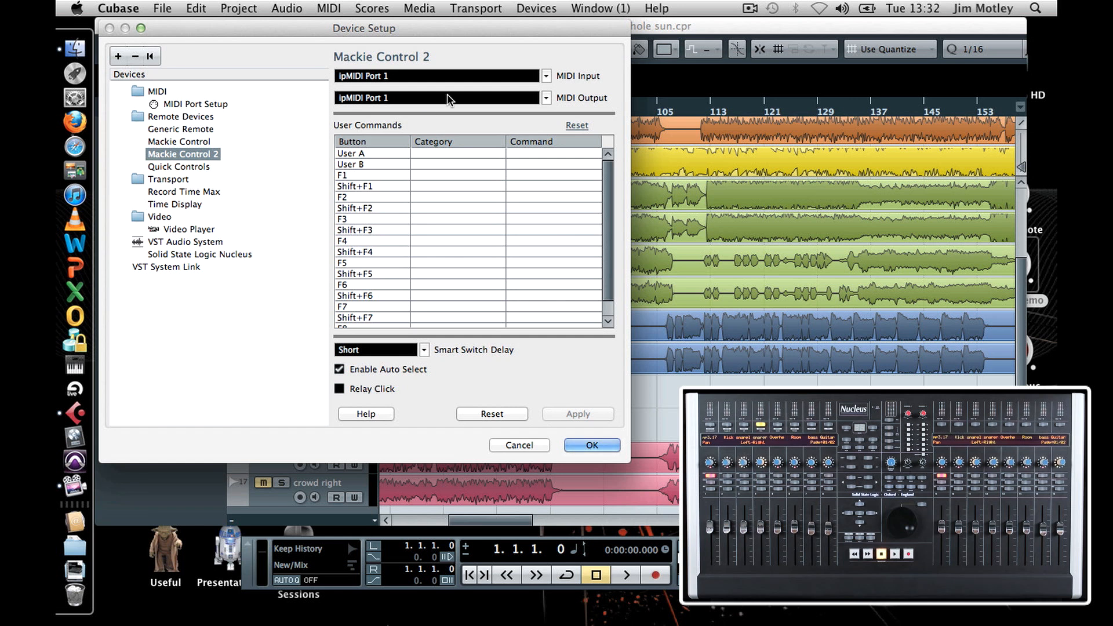
pyautogui.click(545, 76)
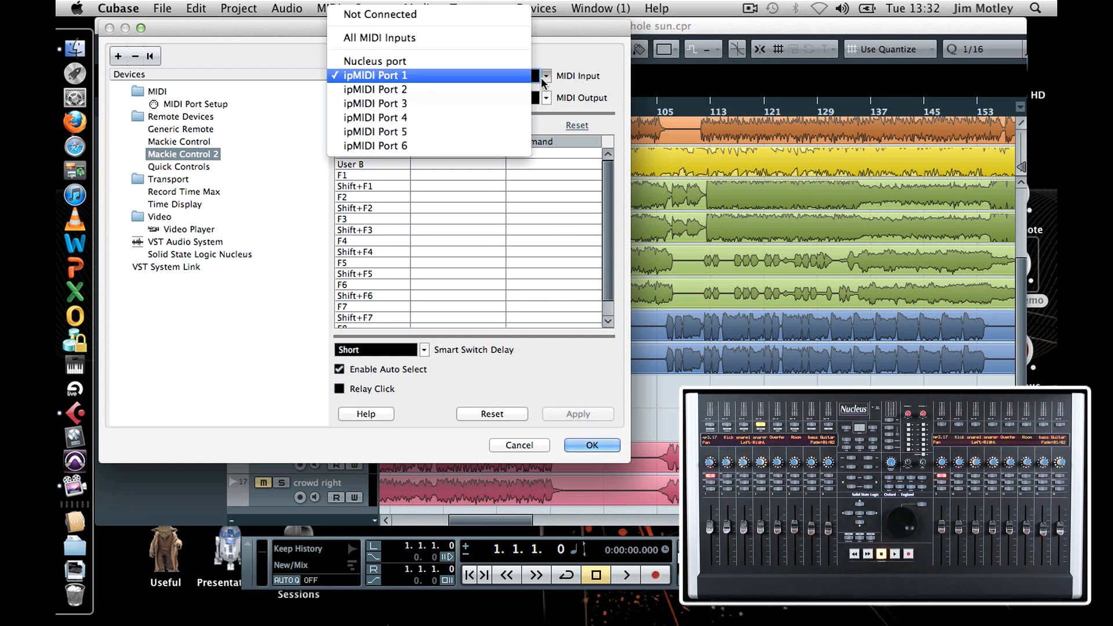
pyautogui.click(480, 80)
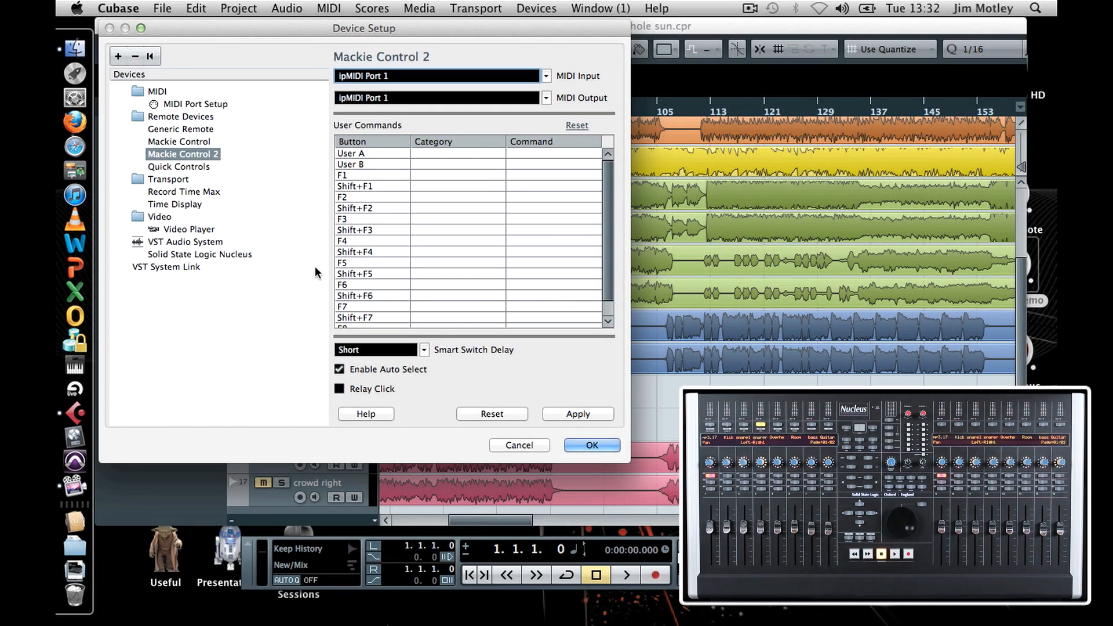
# Apply the Mackie Control 2 changes and pick Solid State Logic Nucleus as the VST Audio System's ASIO driver, keeping the active driver.
pyautogui.click(176, 240)
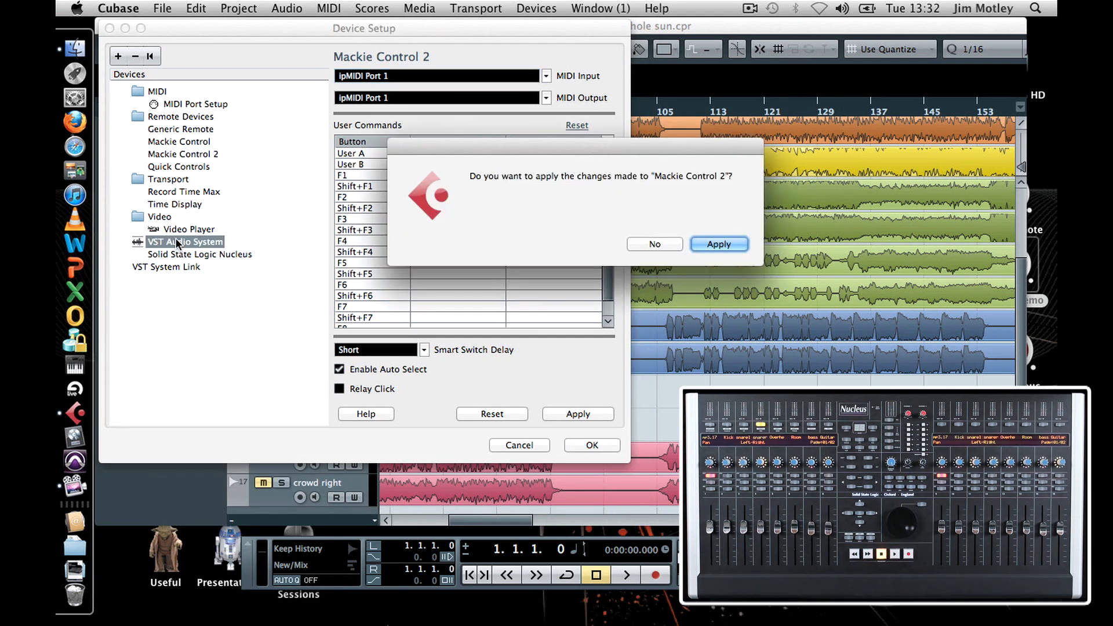
pyautogui.click(714, 244)
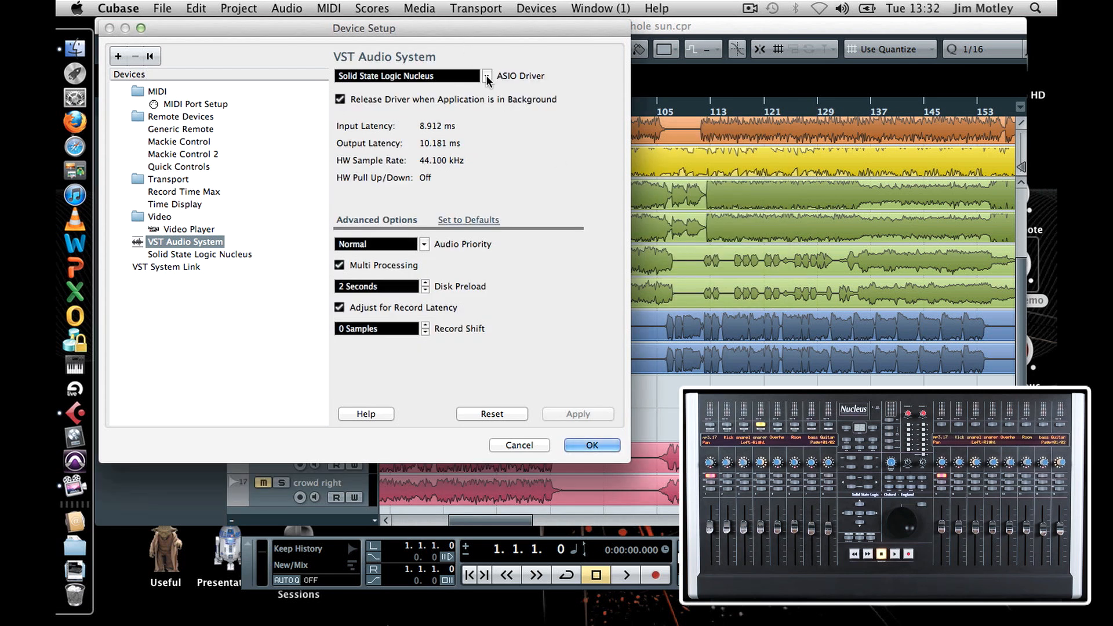
pyautogui.click(487, 76)
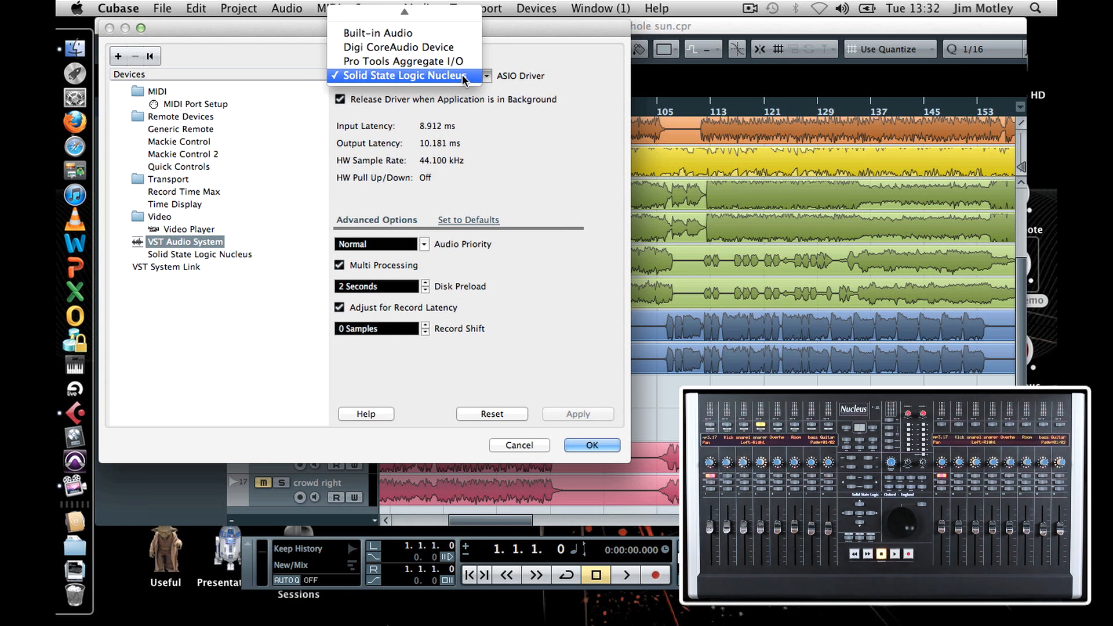
pyautogui.click(464, 77)
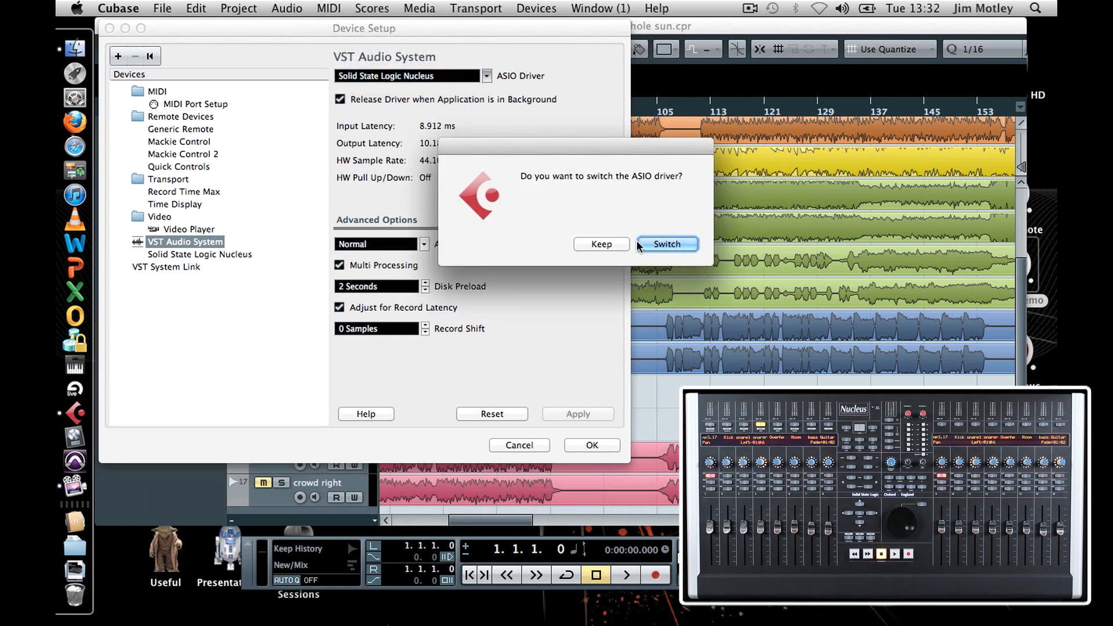
pyautogui.click(603, 247)
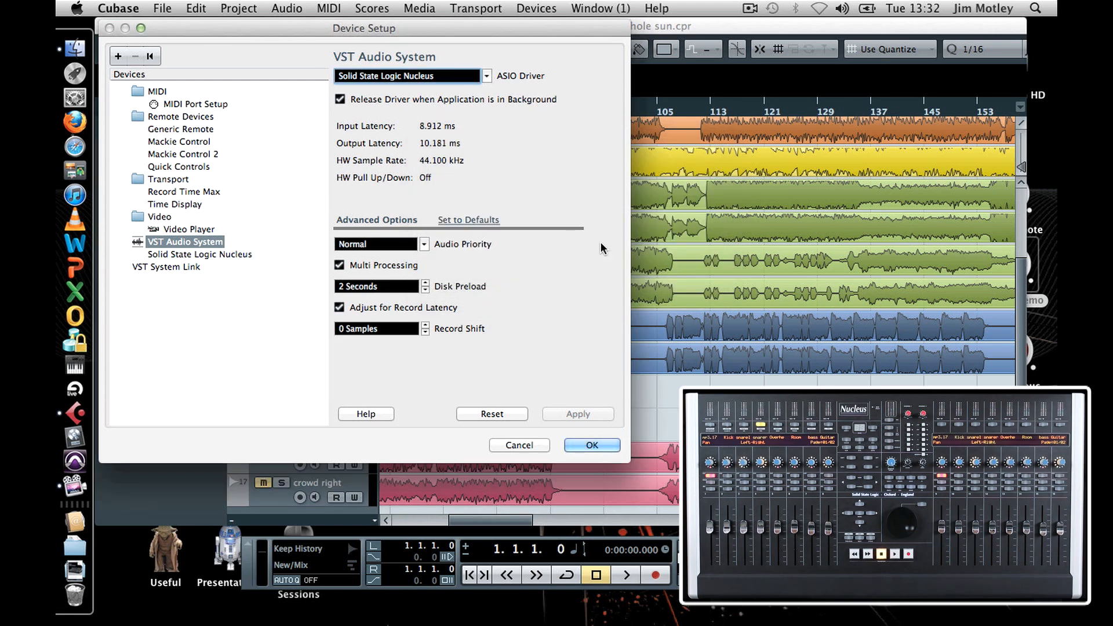
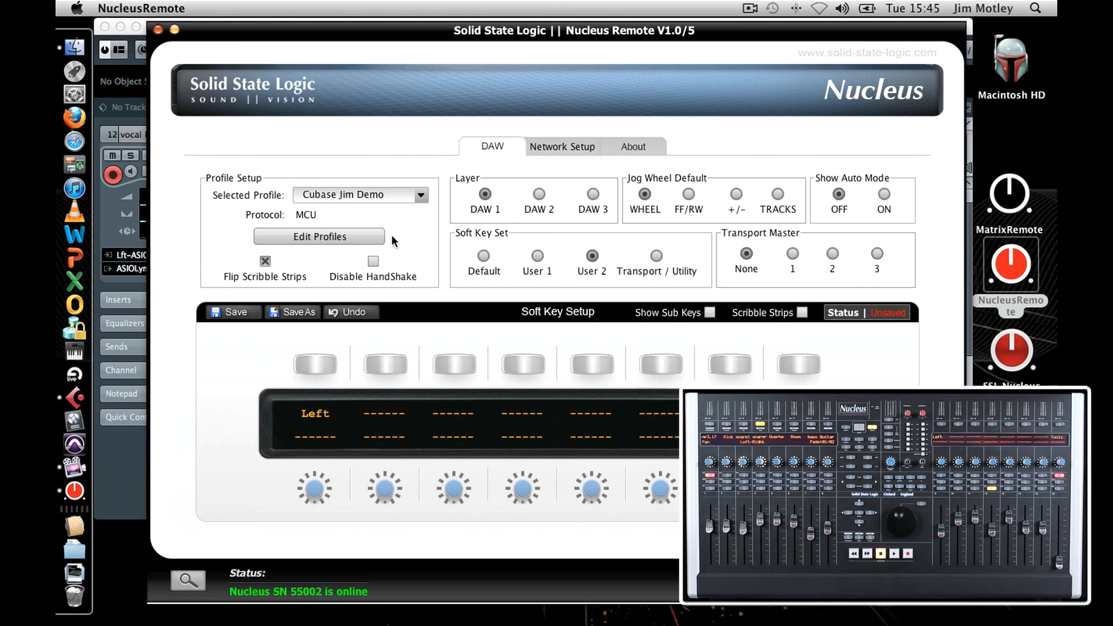
# Assign the Right DAW command to the second User 2 soft key in Nucleus Remote and save the soft key set.
pyautogui.click(387, 366)
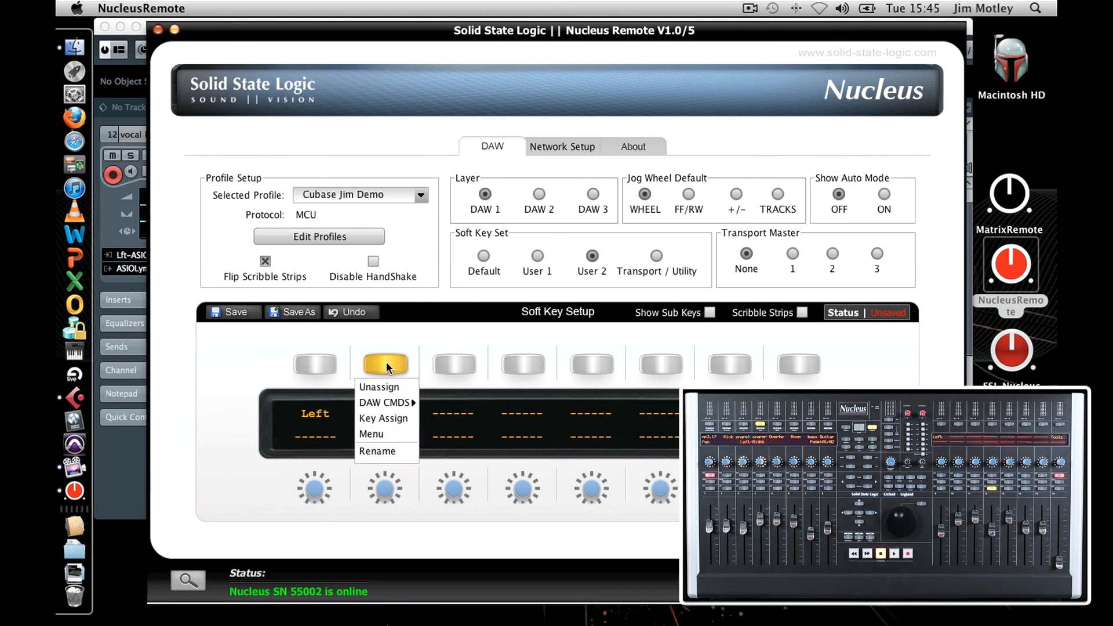
pyautogui.moveTo(388, 402)
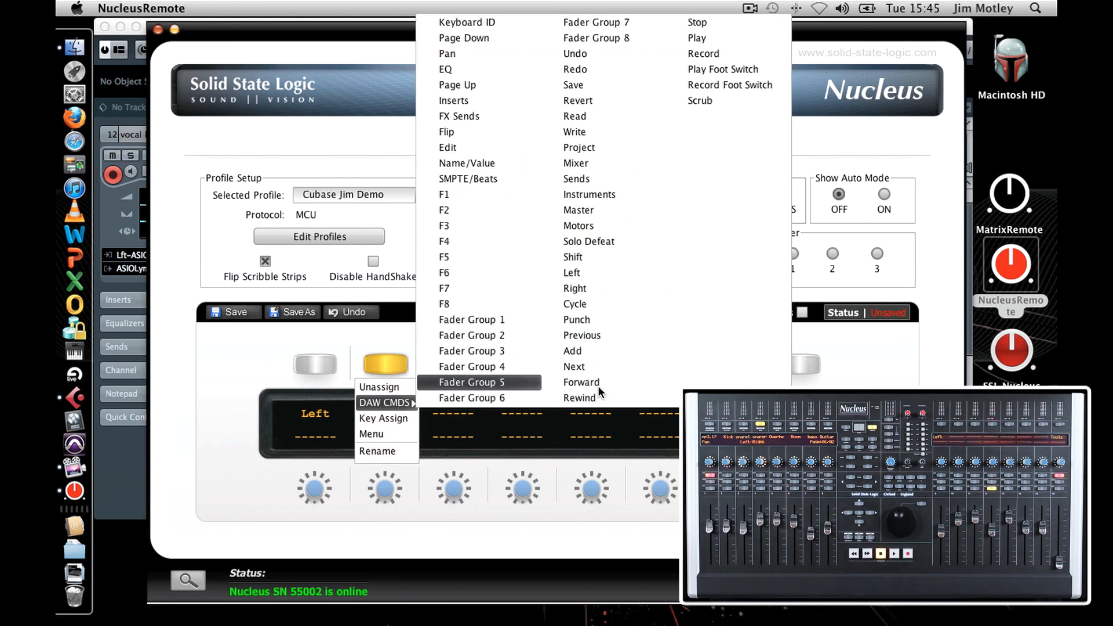
pyautogui.click(594, 287)
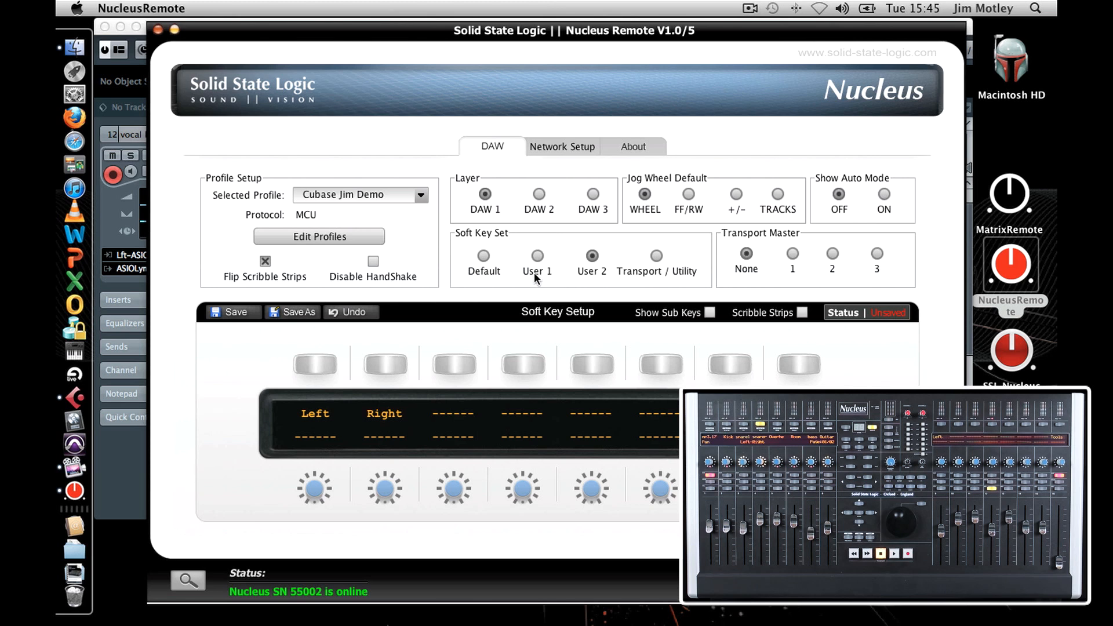
pyautogui.click(232, 312)
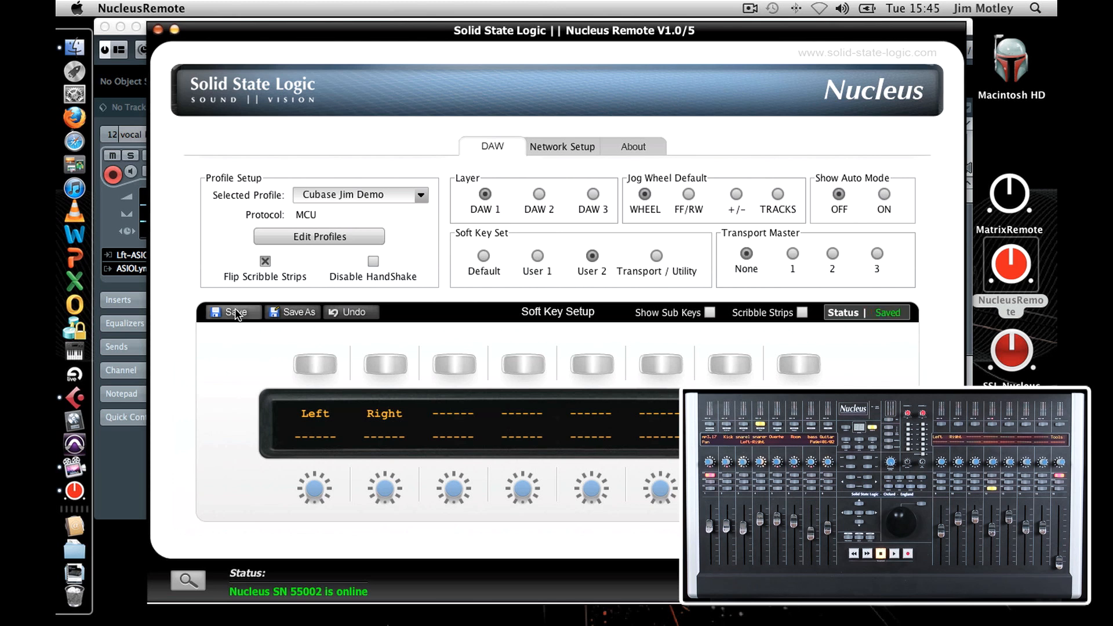
# Switch between the Cubase project and Nucleus Remote, ending on the Cubase project.
pyautogui.click(113, 74)
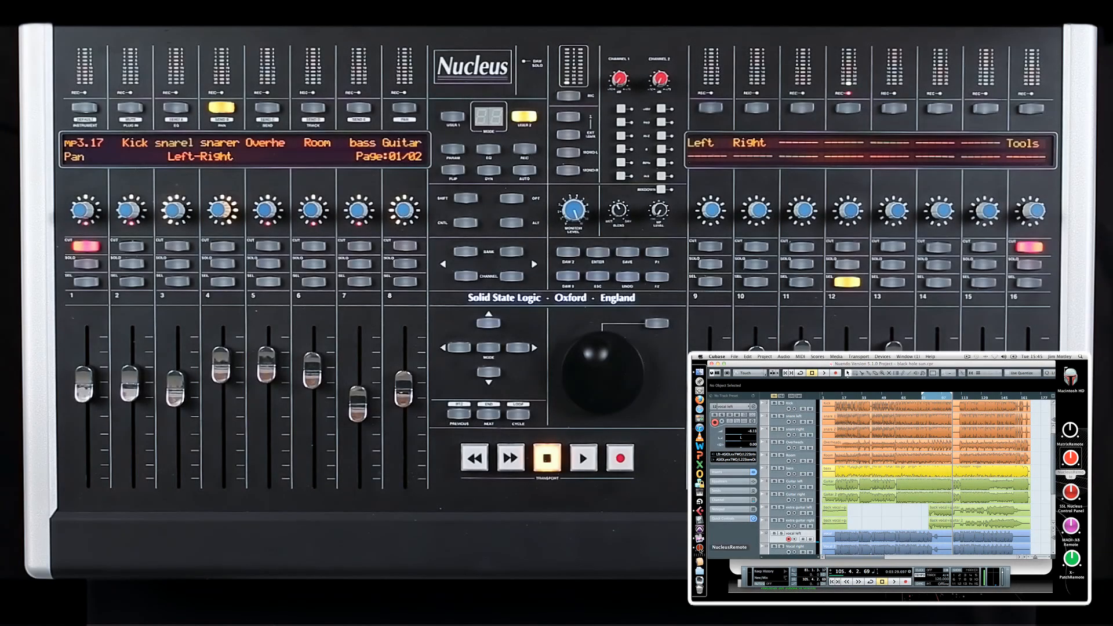
pyautogui.click(700, 548)
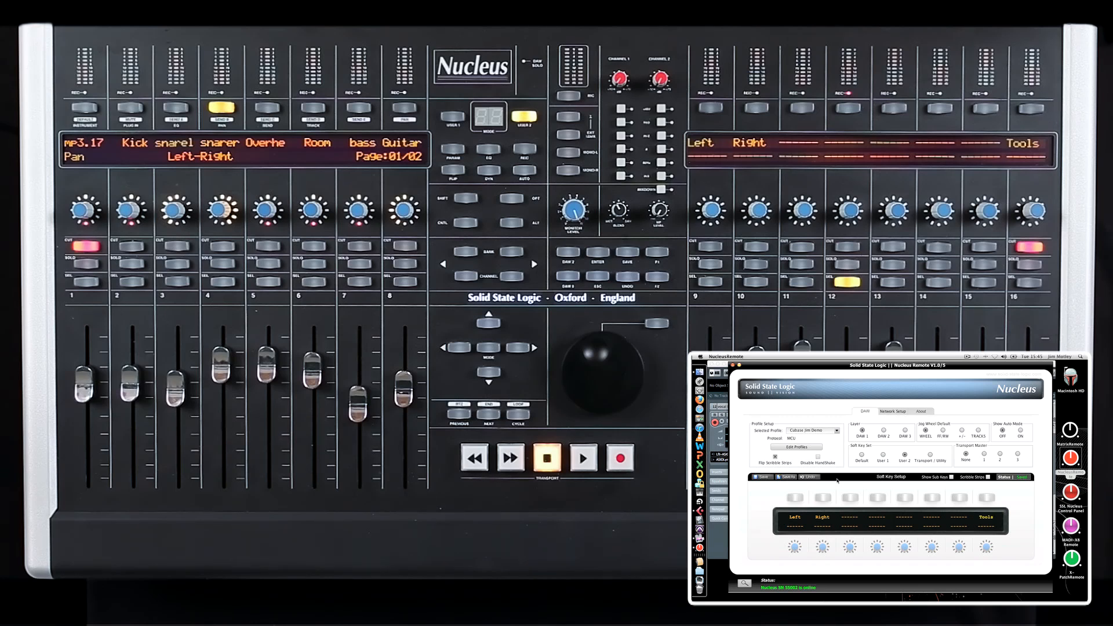
pyautogui.click(733, 365)
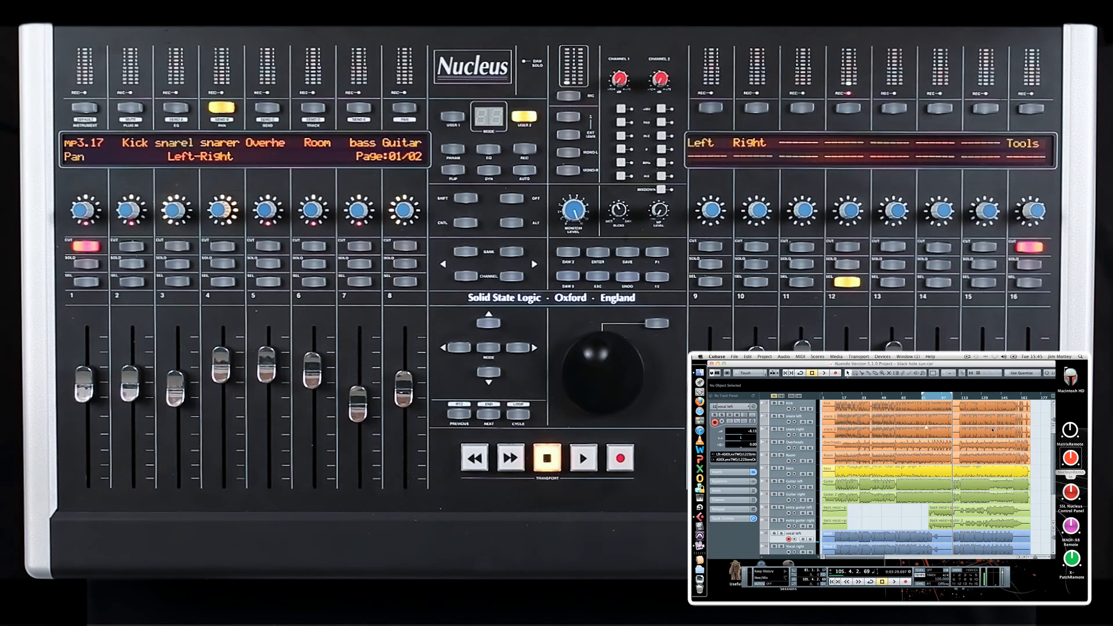
# Switch to Nucleus Remote and show the User 2 soft key set.
pyautogui.click(1072, 458)
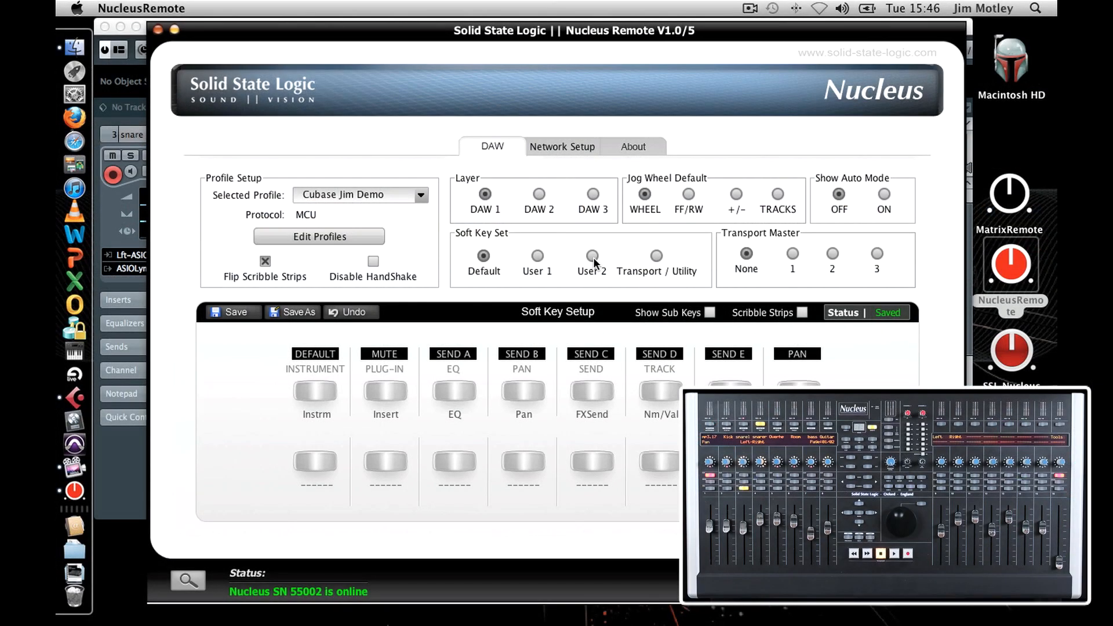
pyautogui.click(905, 454)
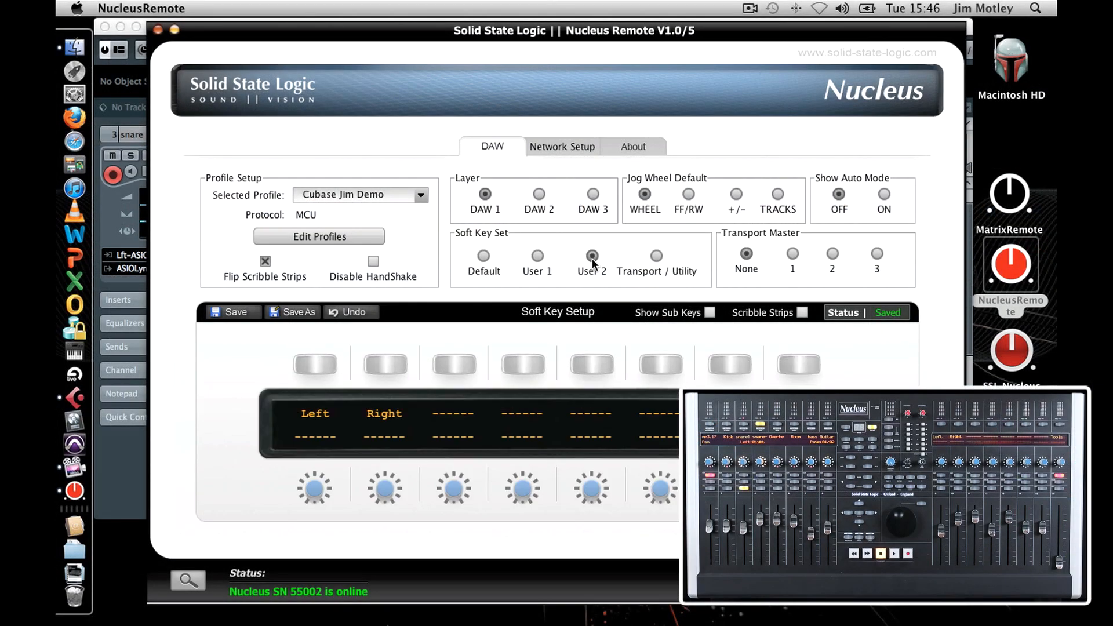
# Assign the Edit DAW command to the third User 2 soft key.
pyautogui.click(455, 365)
pyautogui.moveTo(458, 402)
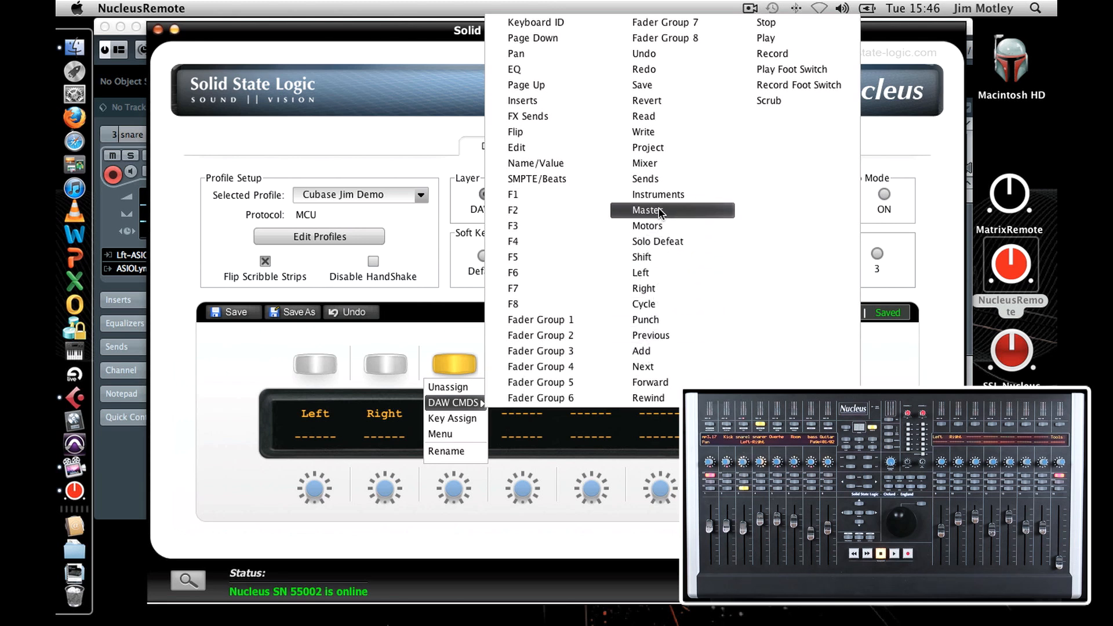
pyautogui.click(524, 149)
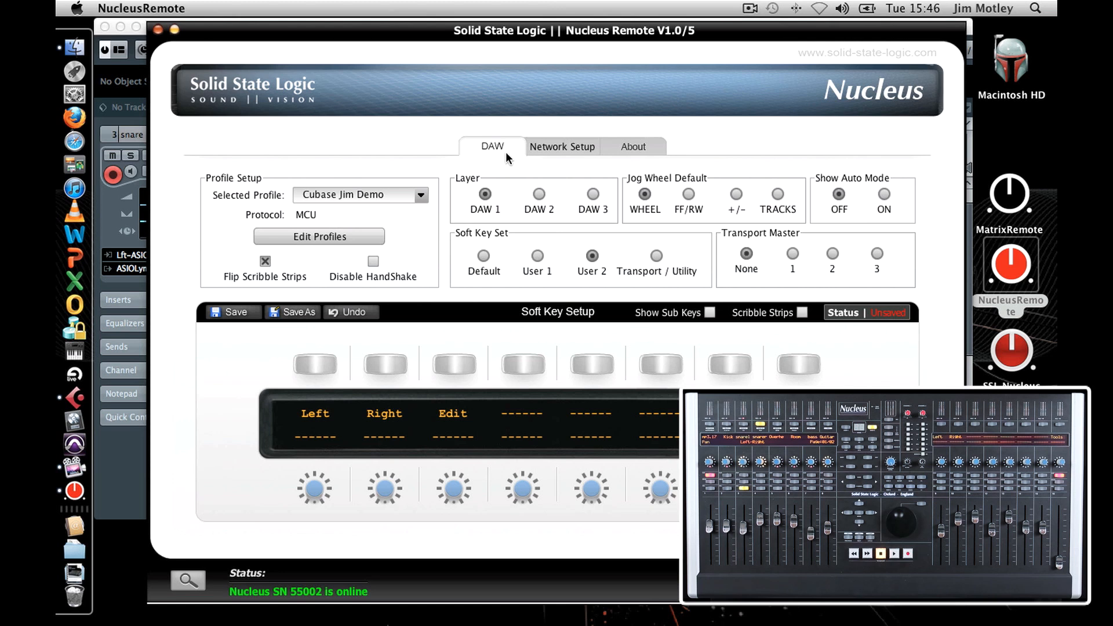
# Assign the EQ DAW command to the third User 2 soft key and save the soft key set.
pyautogui.click(456, 366)
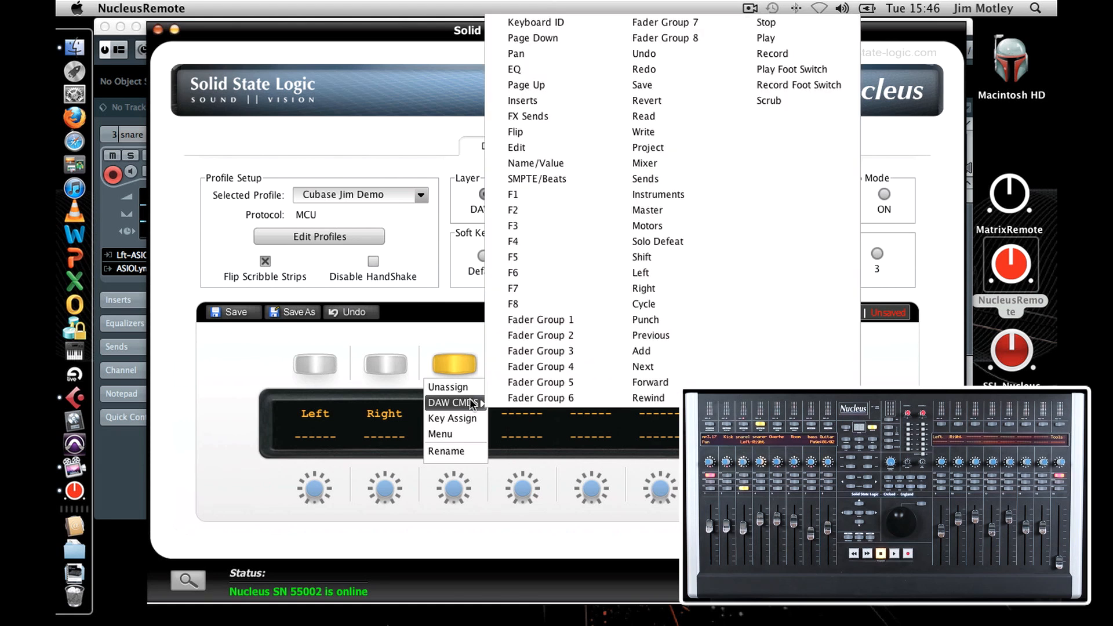
pyautogui.click(531, 70)
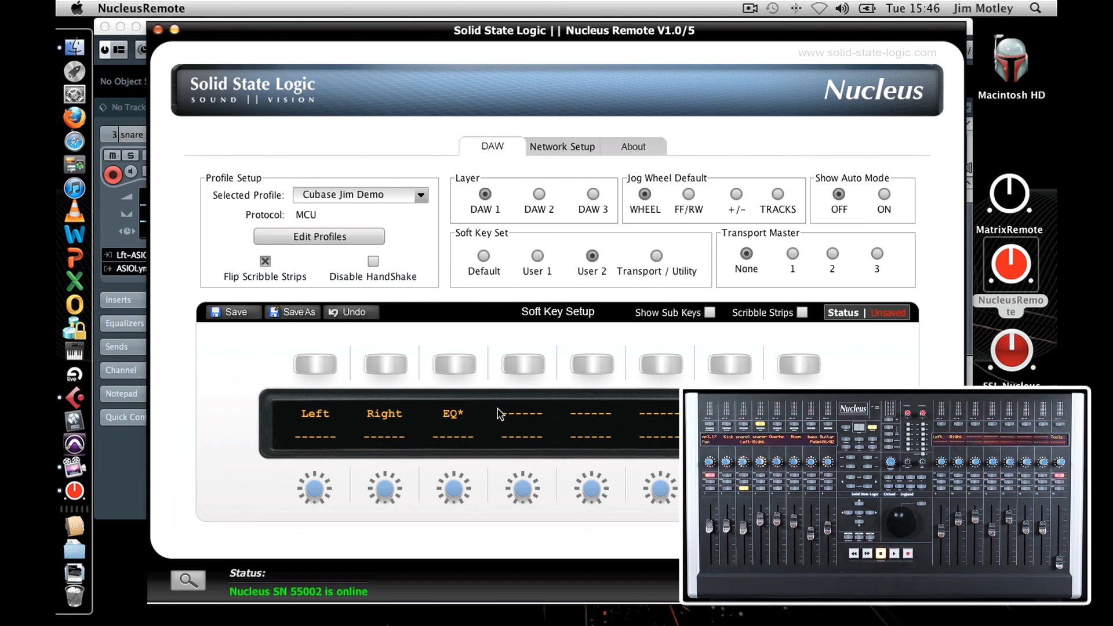
pyautogui.click(232, 312)
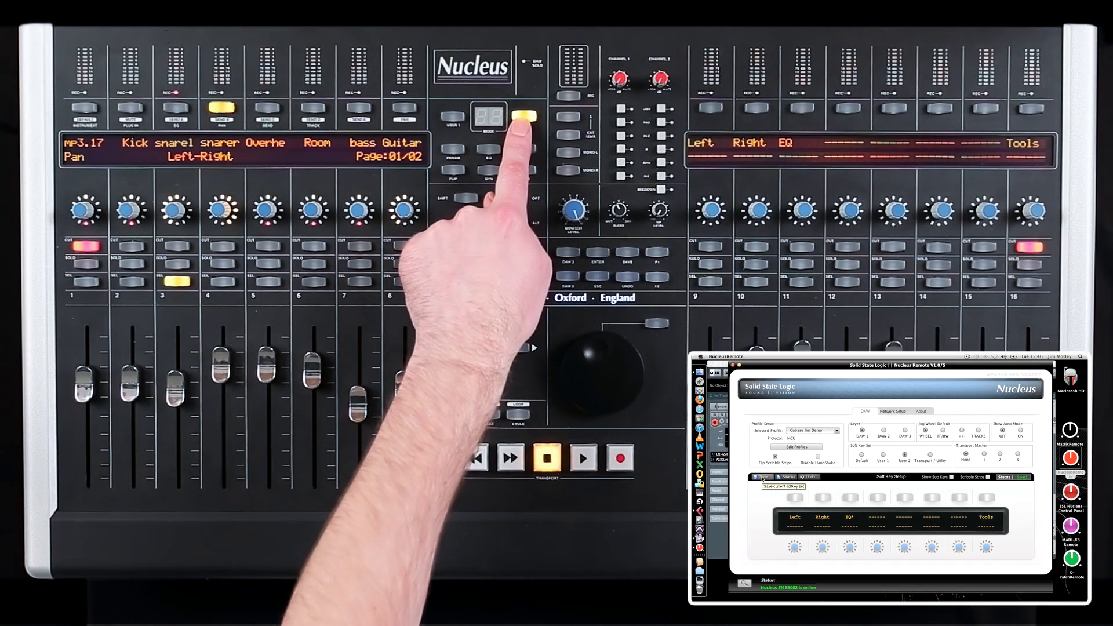
# View the Cubase project and return to the User 2 soft key set in Nucleus Remote.
pyautogui.click(722, 382)
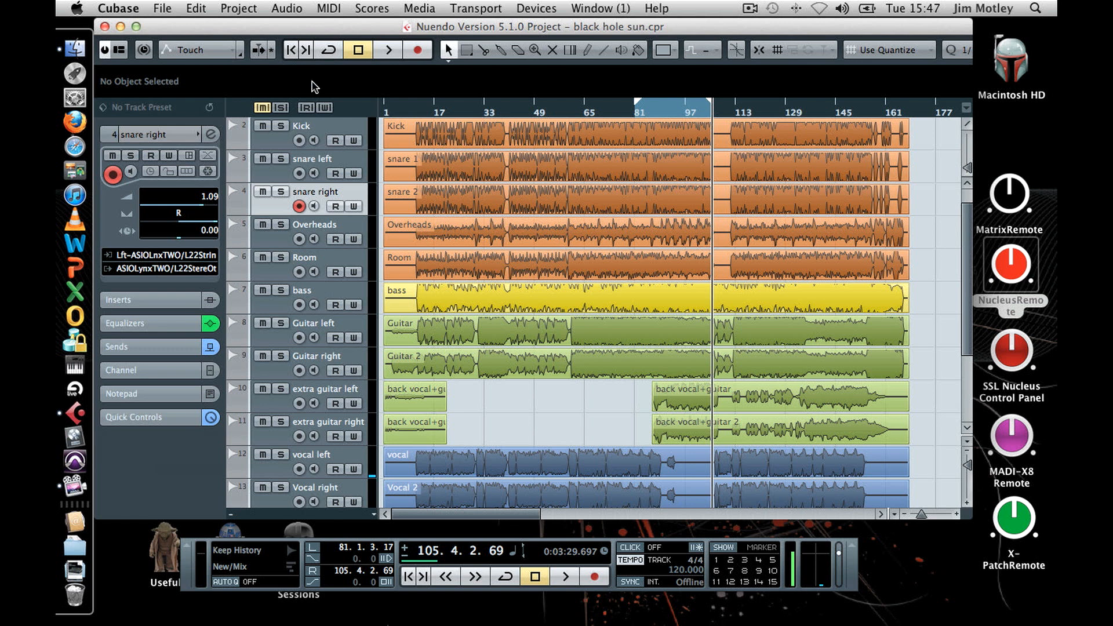
pyautogui.doubleClick(1015, 269)
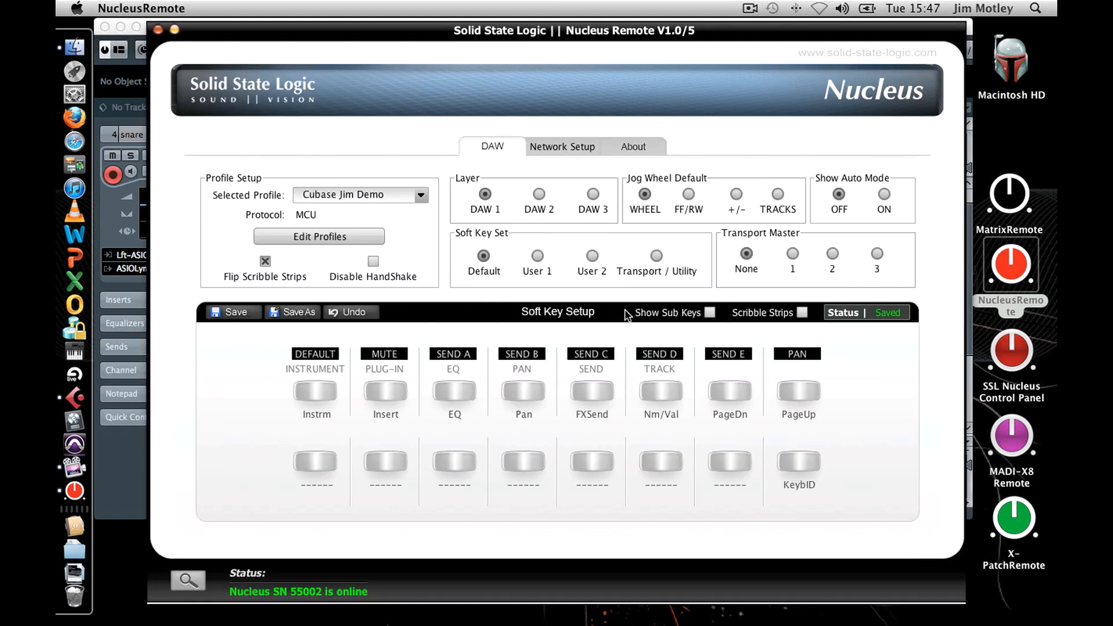
pyautogui.click(592, 256)
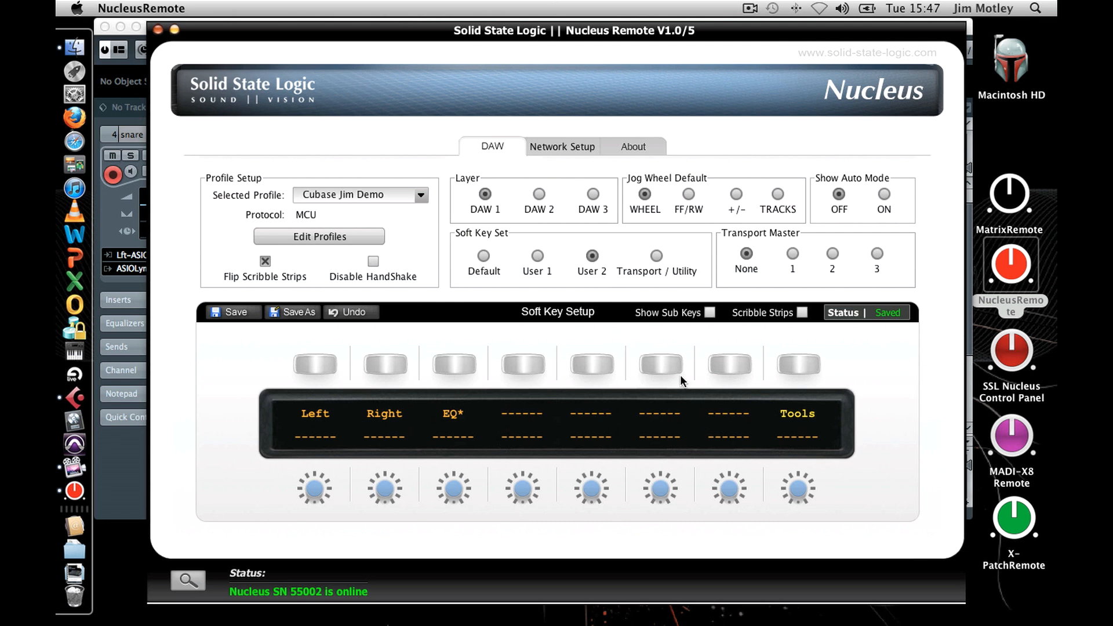
# Make the sixth User 2 soft key a menu key and rename it Tools.
pyautogui.click(652, 360)
pyautogui.click(656, 436)
pyautogui.click(658, 366)
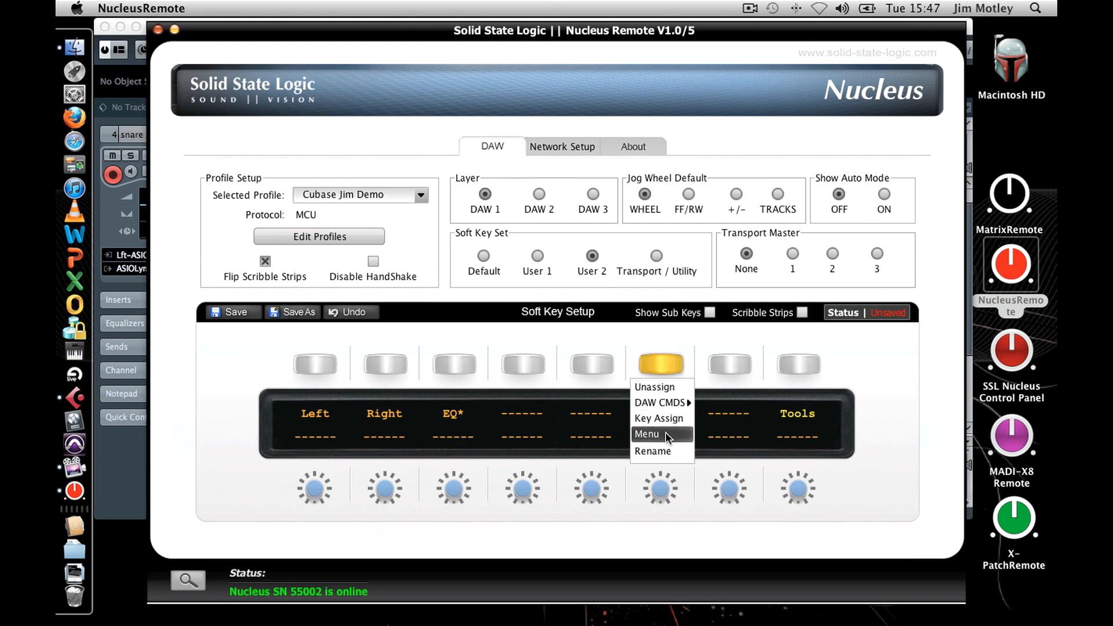
pyautogui.click(666, 451)
pyautogui.write('Tools')
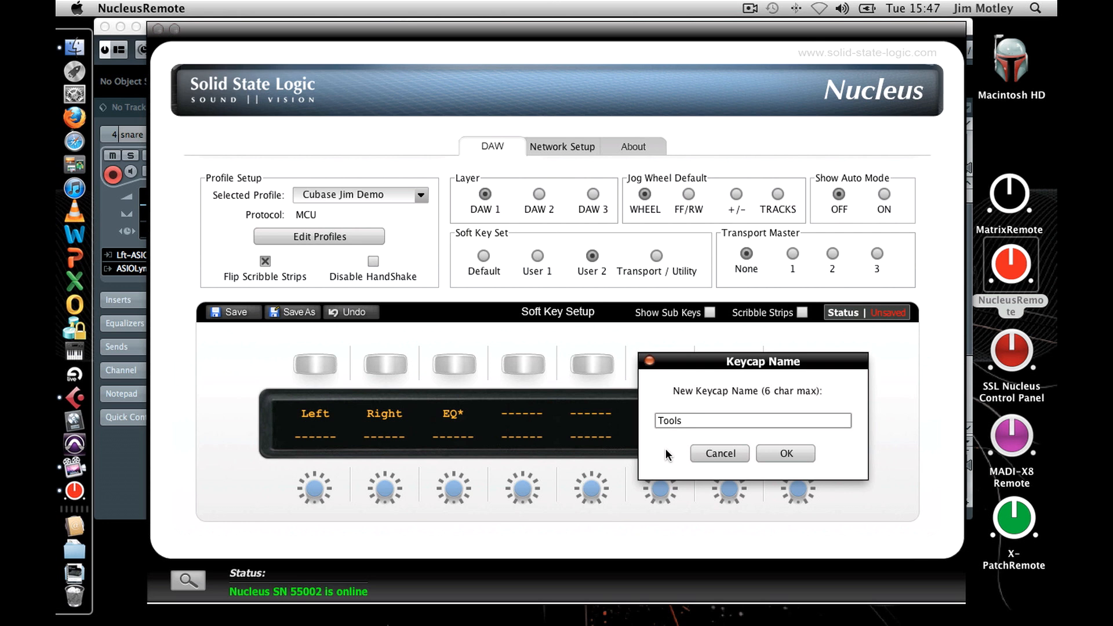
pyautogui.press('Return')
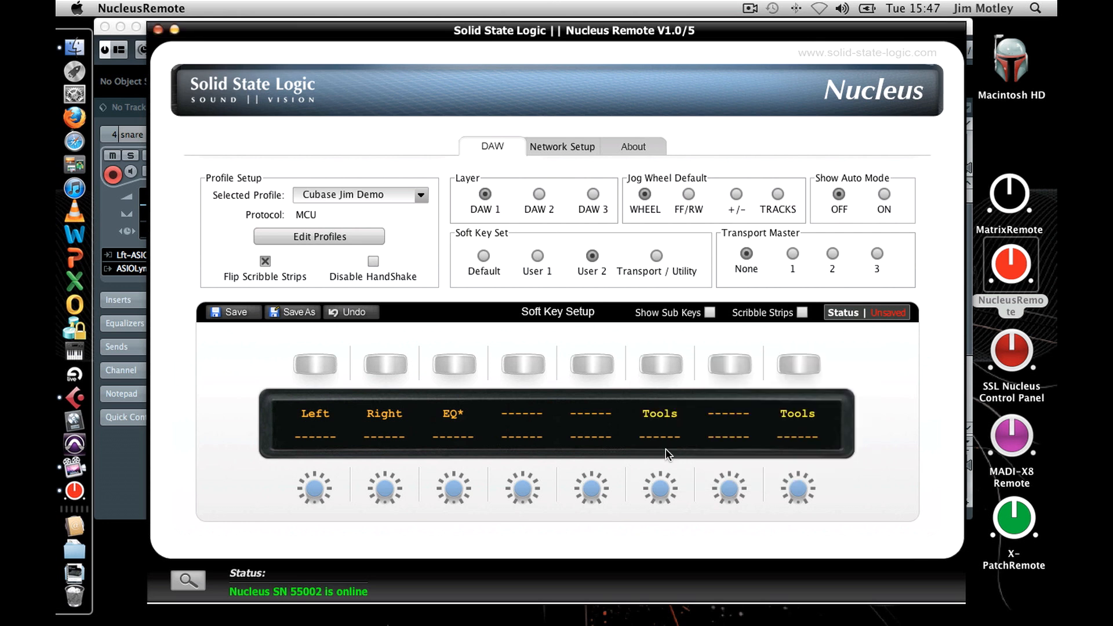
# Show the sub keys of the sixth soft key's Tools menu and assign the learned keyboard shortcut 1 to the first rotary control.
pyautogui.click(709, 313)
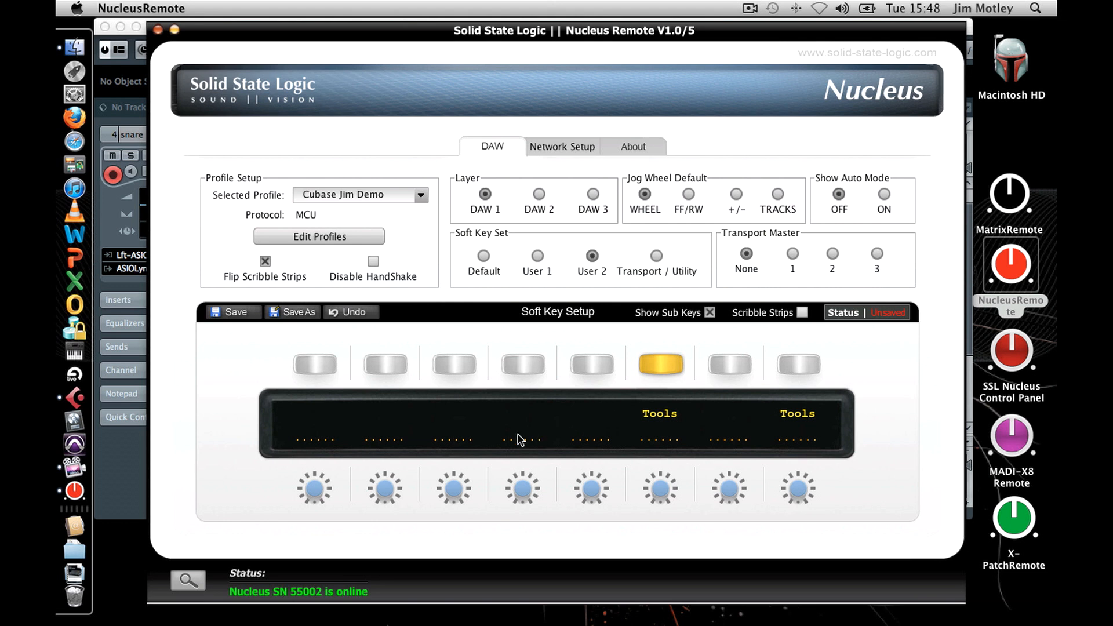
pyautogui.rightClick(315, 495)
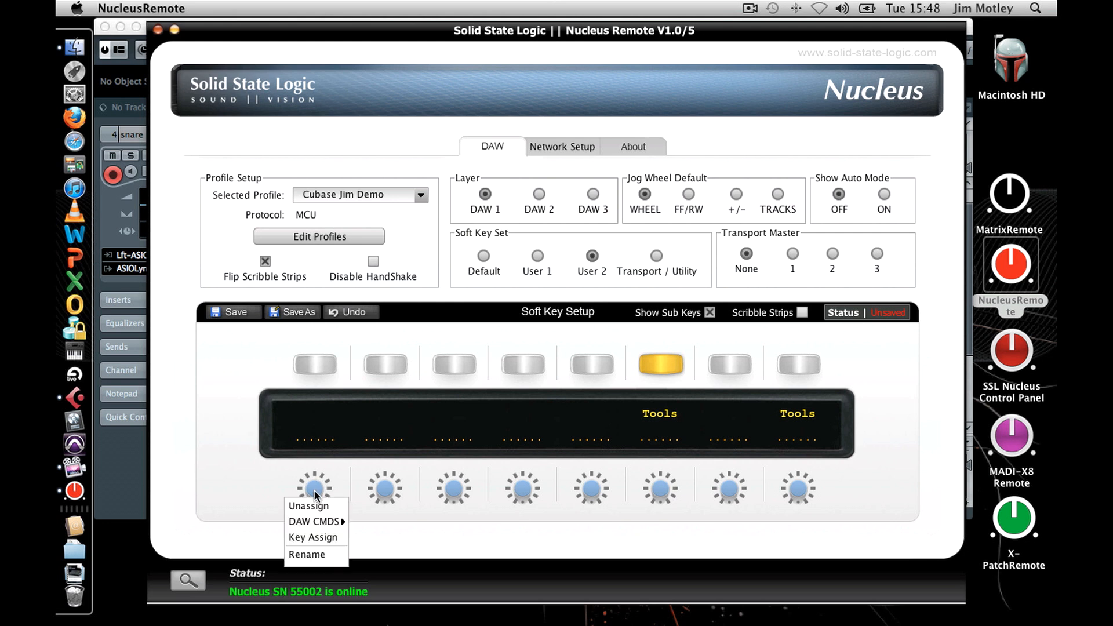
pyautogui.click(316, 538)
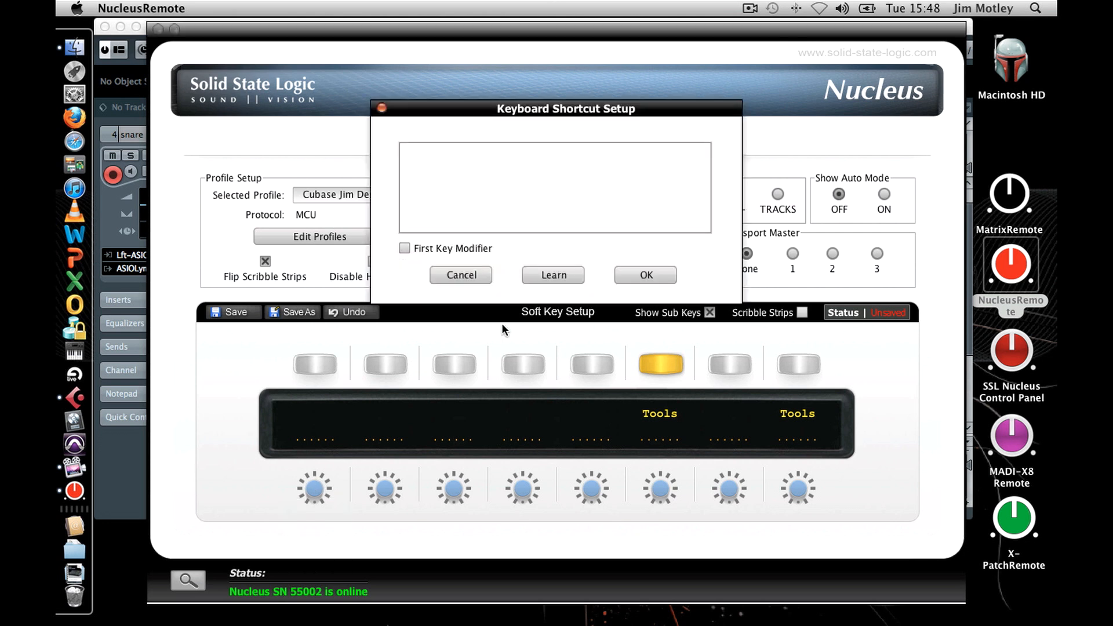
pyautogui.click(551, 276)
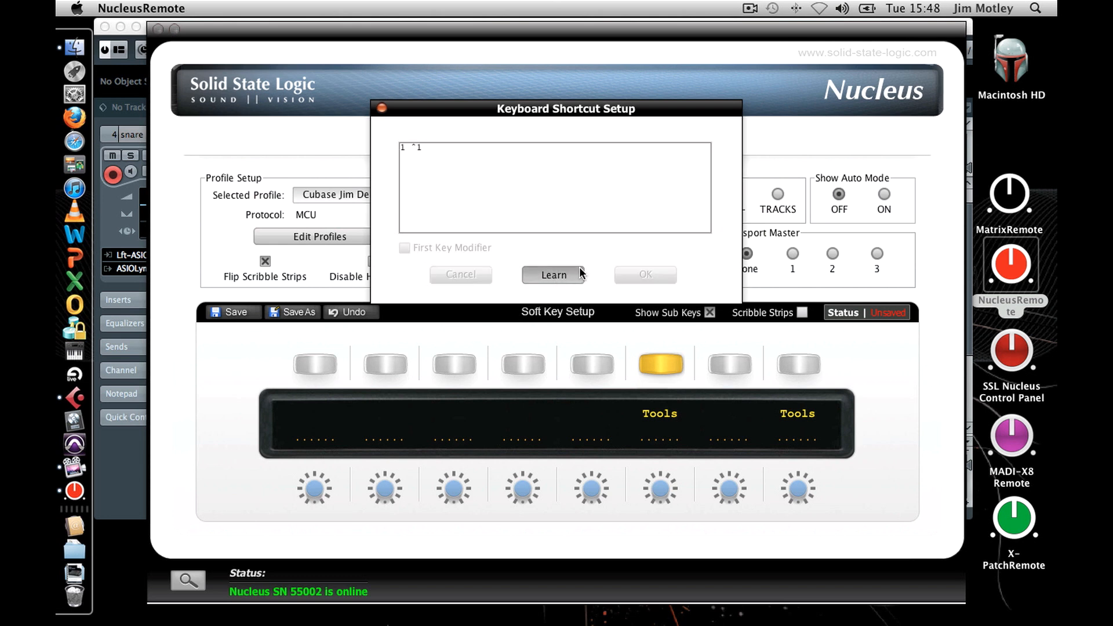
pyautogui.click(639, 279)
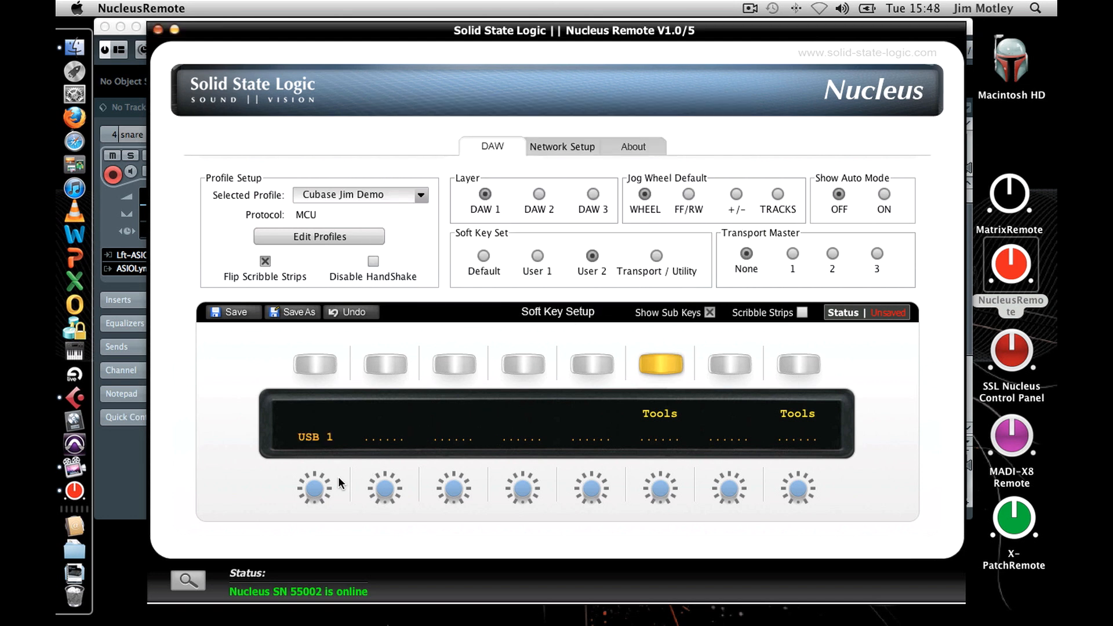
# Rename the first rotary control in the Tools menu to Point.
pyautogui.rightClick(314, 490)
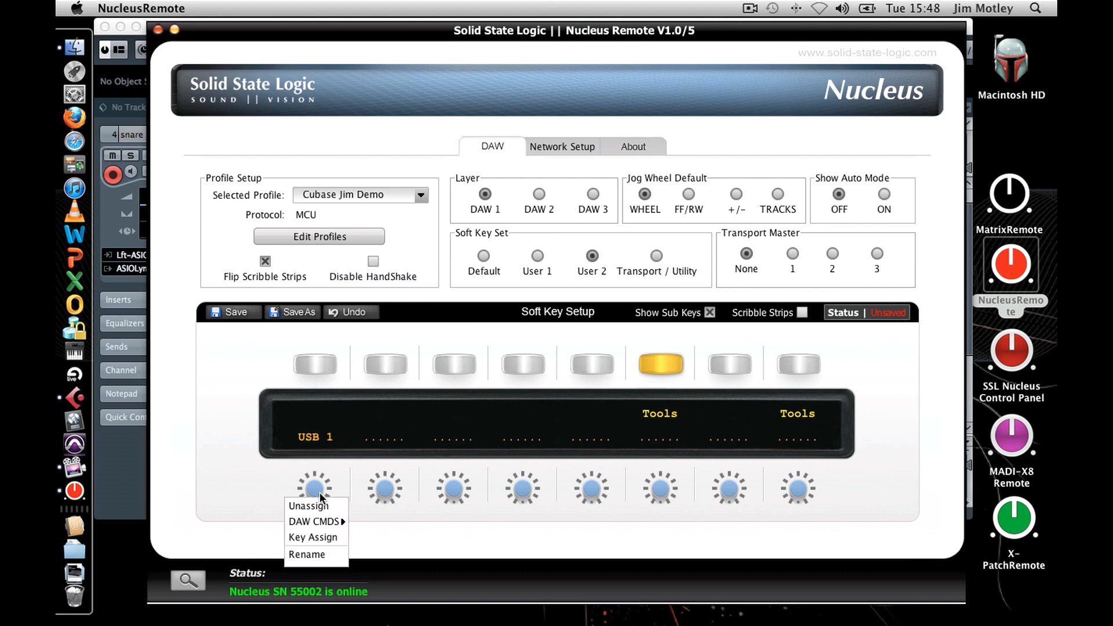
pyautogui.click(325, 553)
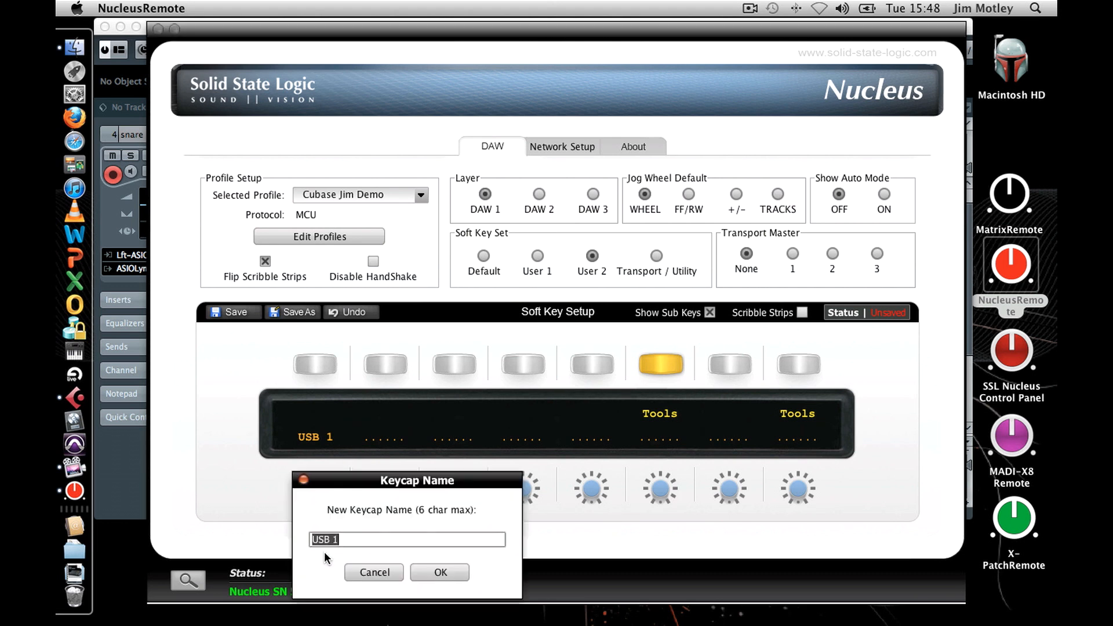
pyautogui.write('Point')
pyautogui.press('Return')
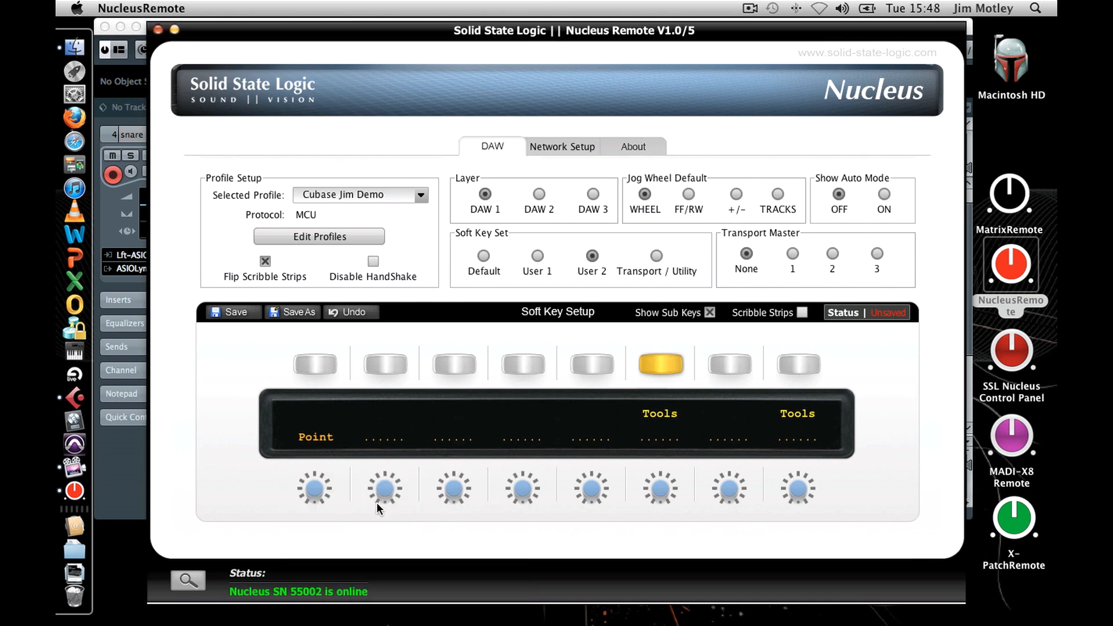
# Assign the learned keyboard shortcut 2 to the second rotary control in the Tools menu.
pyautogui.rightClick(381, 493)
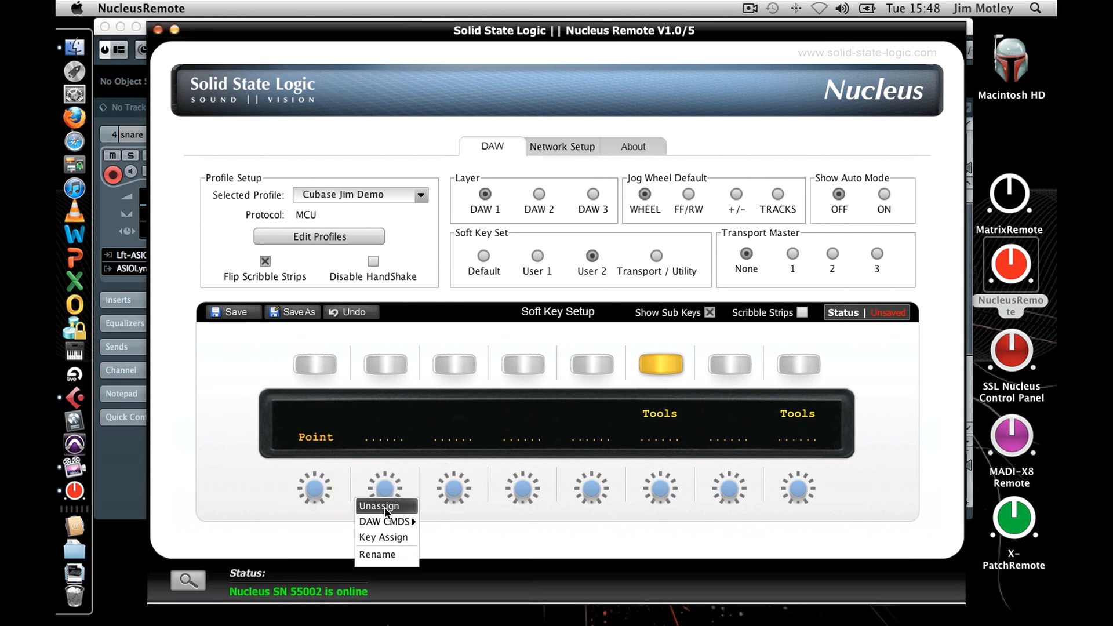
pyautogui.click(381, 538)
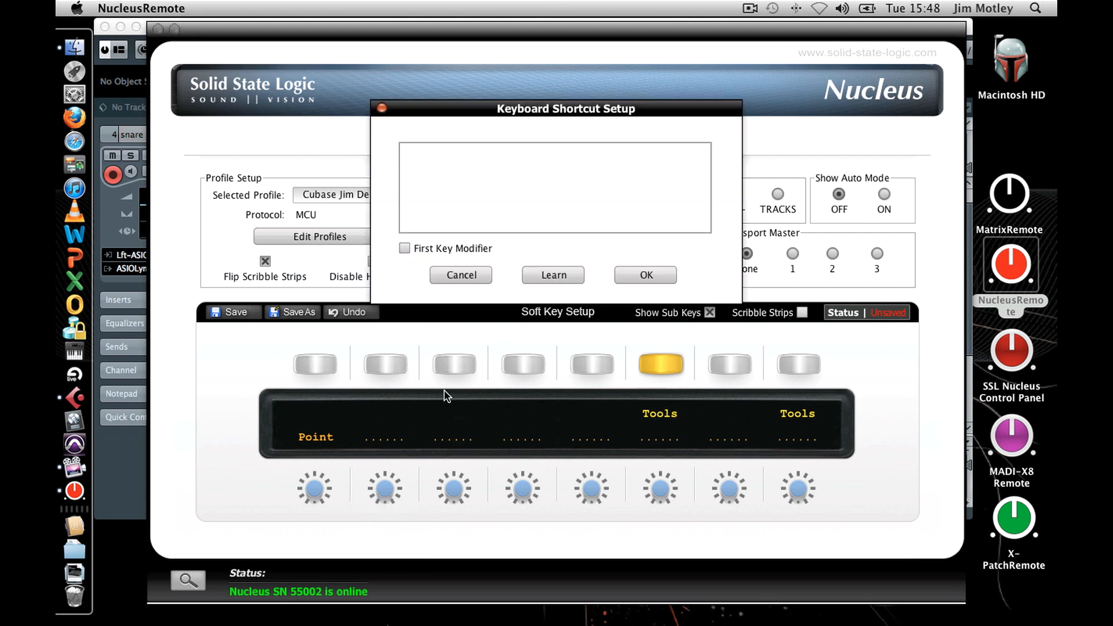
pyautogui.click(561, 276)
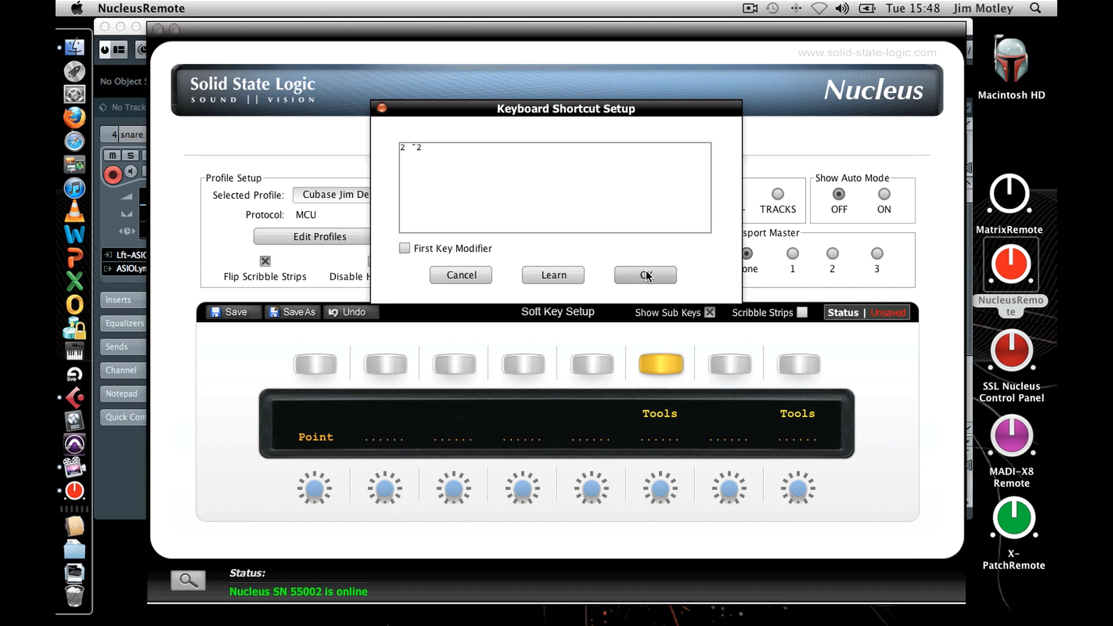
pyautogui.click(646, 276)
# Rename the second rotary control to Range and save the soft key set.
pyautogui.rightClick(381, 492)
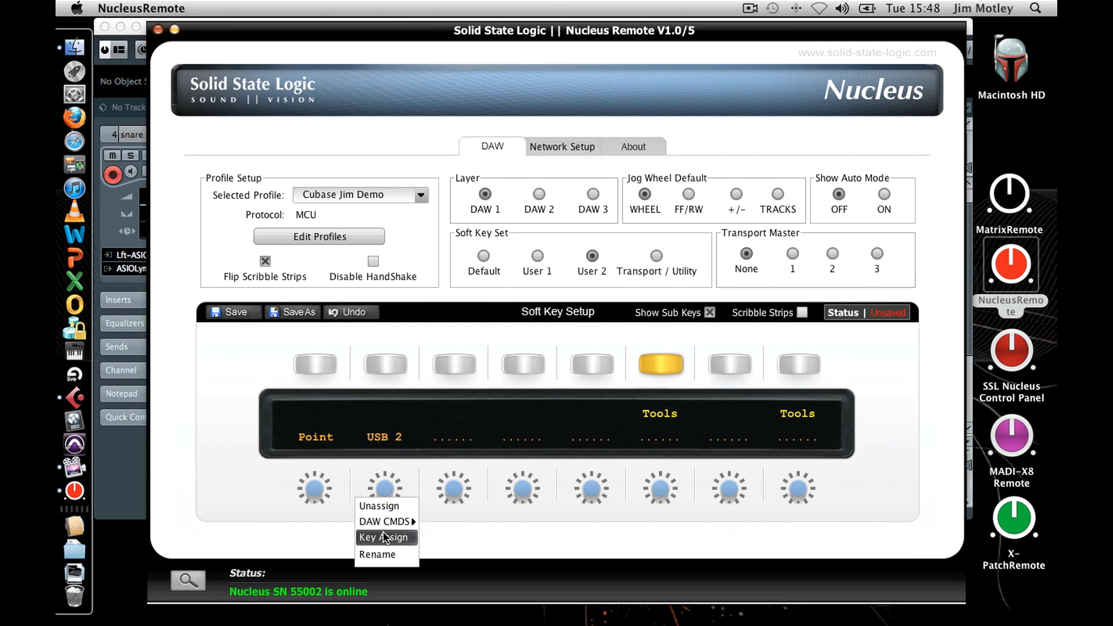
pyautogui.click(385, 553)
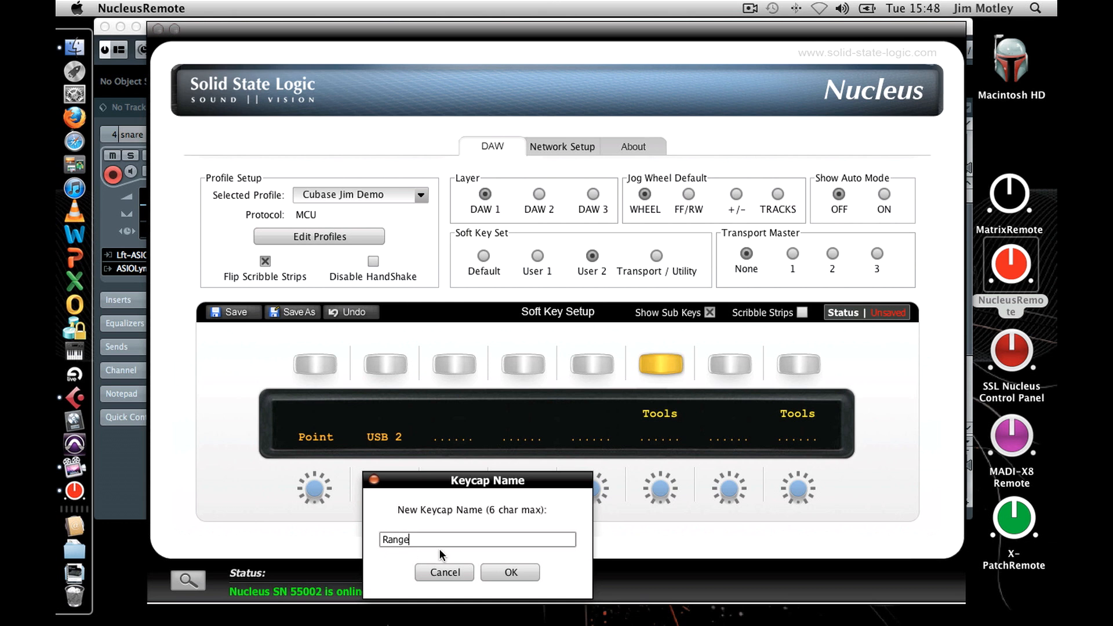
pyautogui.click(513, 573)
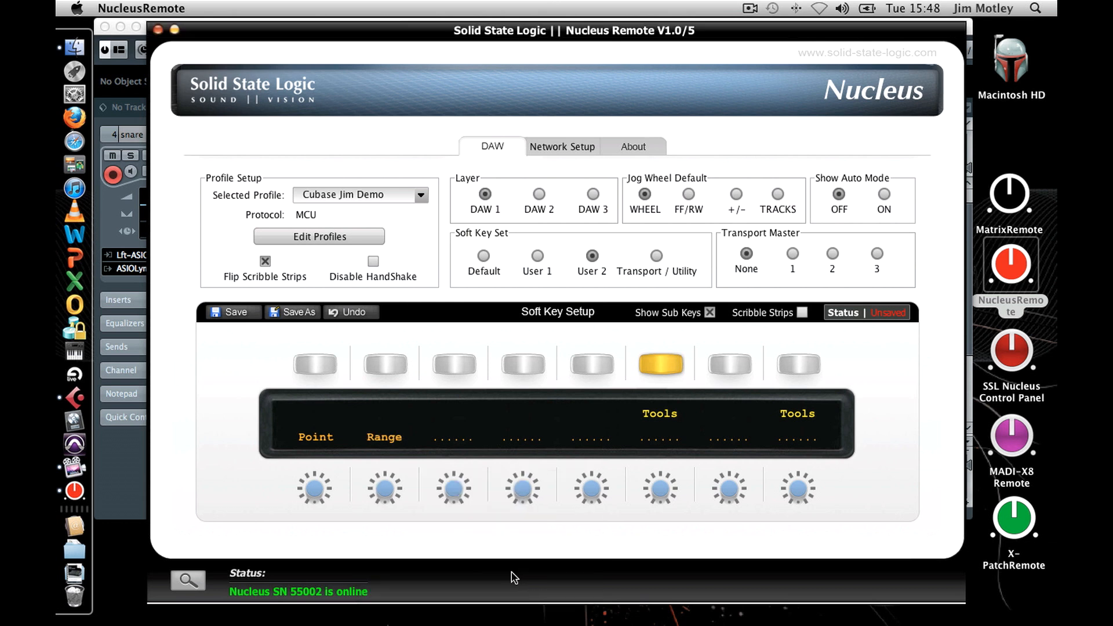
pyautogui.click(242, 314)
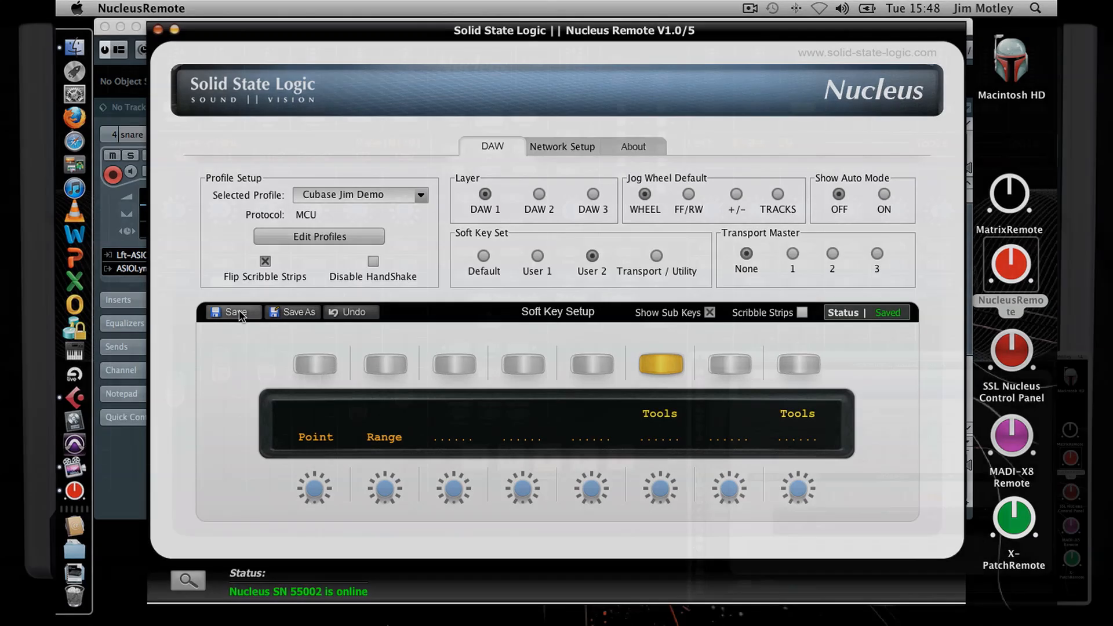